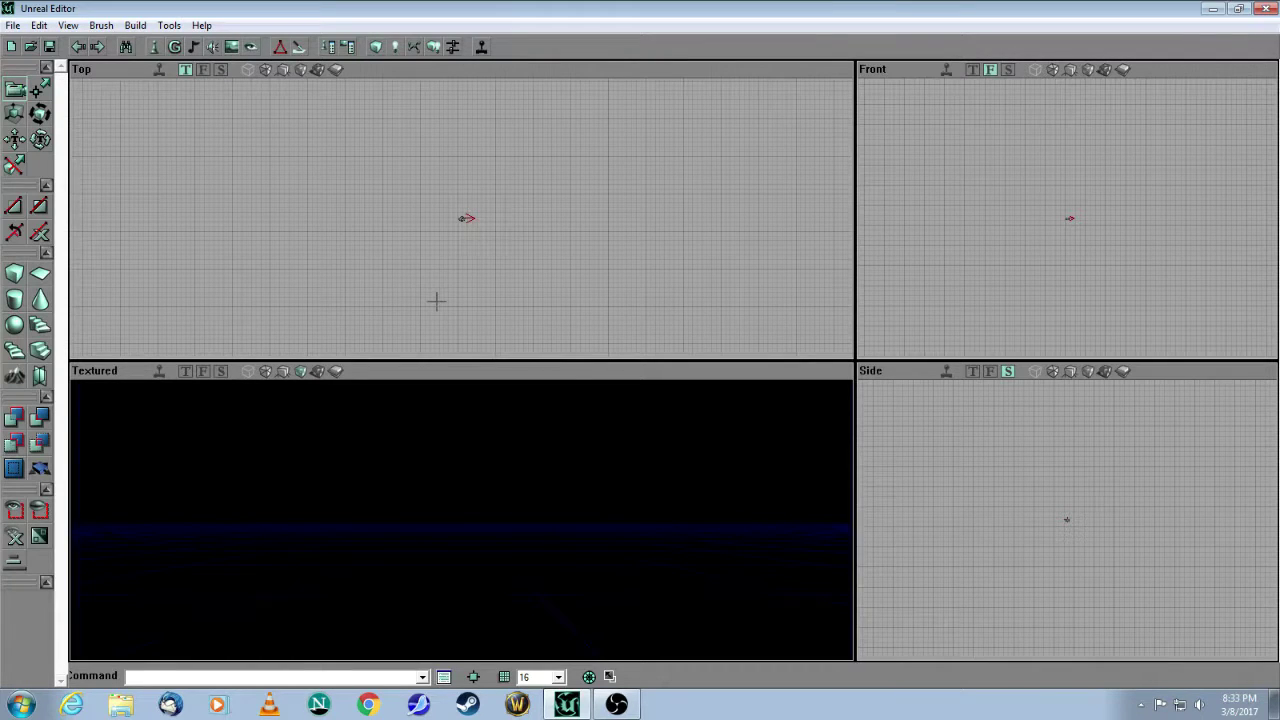
- Open the DM-Morpheus.unr map and bring the wall sign with the nearby ScrollingMessageTexture actor into the 3D view
{"action": "left_click", "coordinate": [12, 26]}
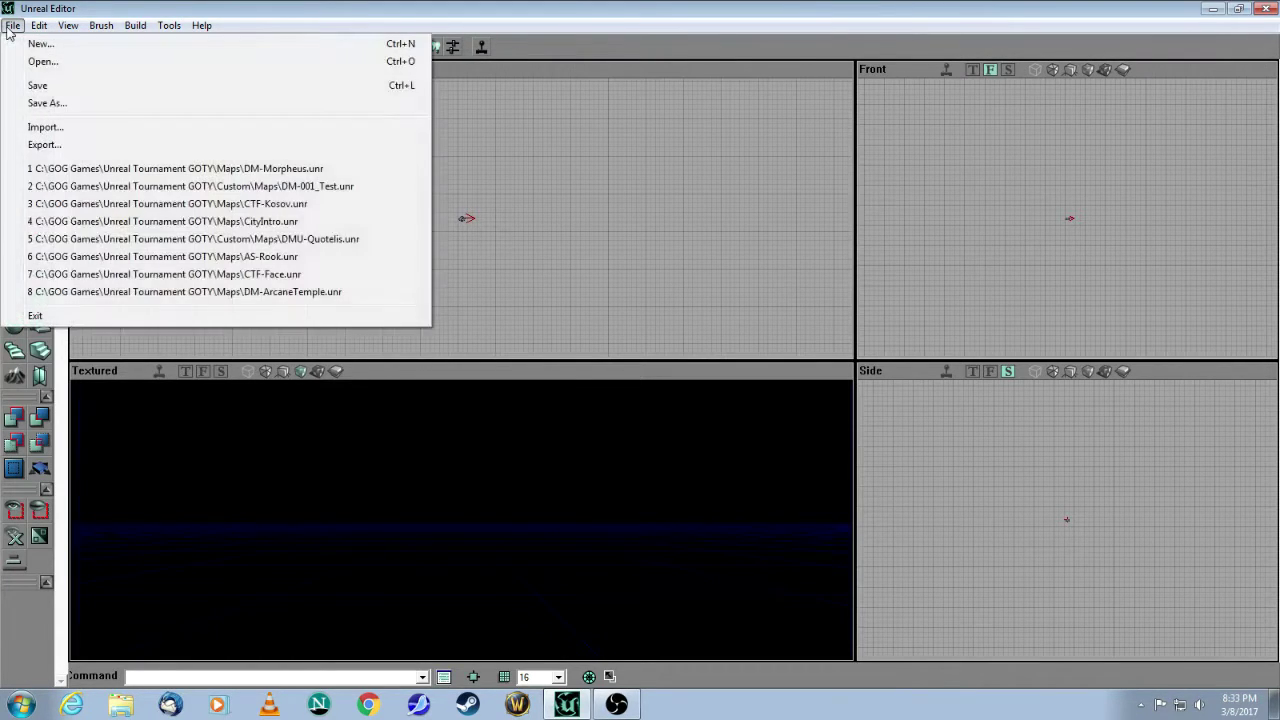
{"action": "left_click", "coordinate": [11, 50]}
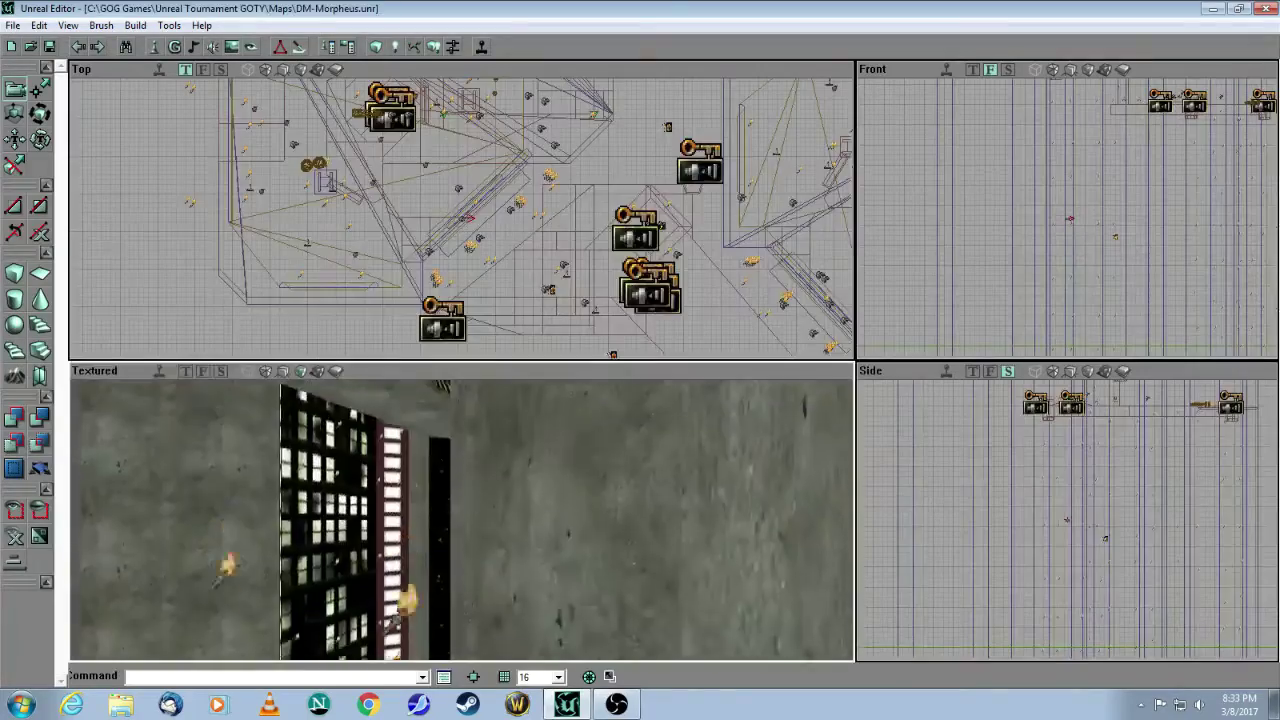
{"action": "left_click_drag", "start_coordinate": [461, 560], "coordinate": [461, 440]}
{"action": "left_click_drag", "start_coordinate": [460, 520], "coordinate": [460, 520]}
{"action": "right_click_drag", "start_coordinate": [460, 520], "coordinate": [460, 470]}
{"action": "mouse_move", "coordinate": [460, 520]}
{"action": "left_mouse_down"}
{"action": "mouse_move", "coordinate": [490, 470]}
{"action": "mouse_move", "coordinate": [450, 460]}
{"action": "mouse_move", "coordinate": [460, 520]}
{"action": "left_mouse_up"}
{"action": "left_click_drag", "start_coordinate": [511, 477], "coordinate": [511, 477]}
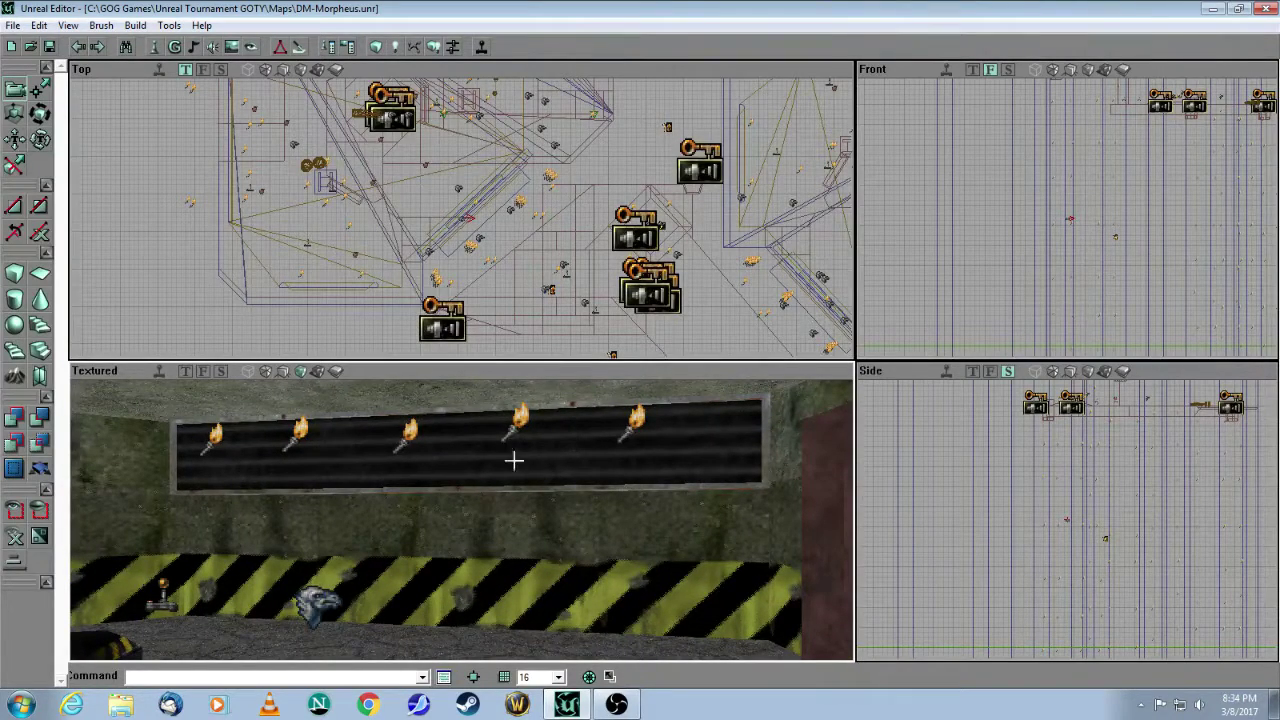
- Copy the Font value Font'Scripted.CondemnedFont' from the properties of the ScrollingMessageTexture actor below the sign
{"action": "left_click", "coordinate": [312, 600]}
{"action": "right_click", "coordinate": [312, 600]}
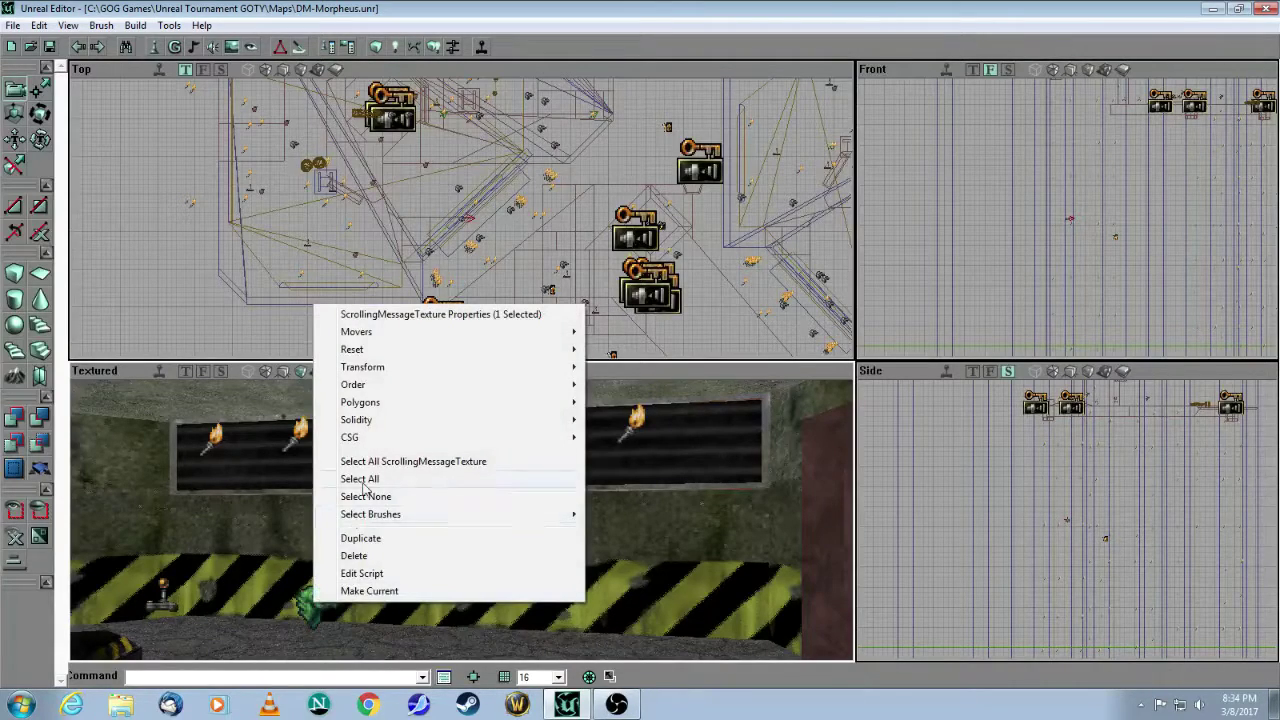
{"action": "left_click", "coordinate": [403, 316]}
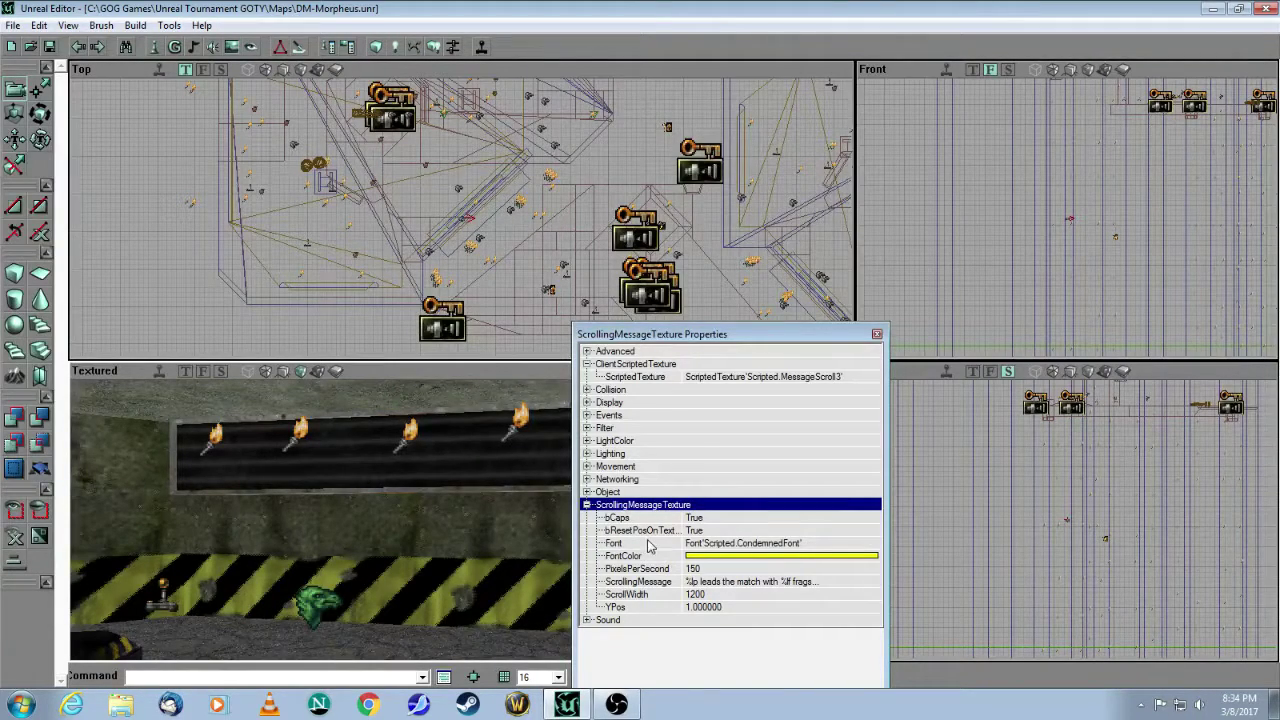
{"action": "left_click", "coordinate": [752, 545]}
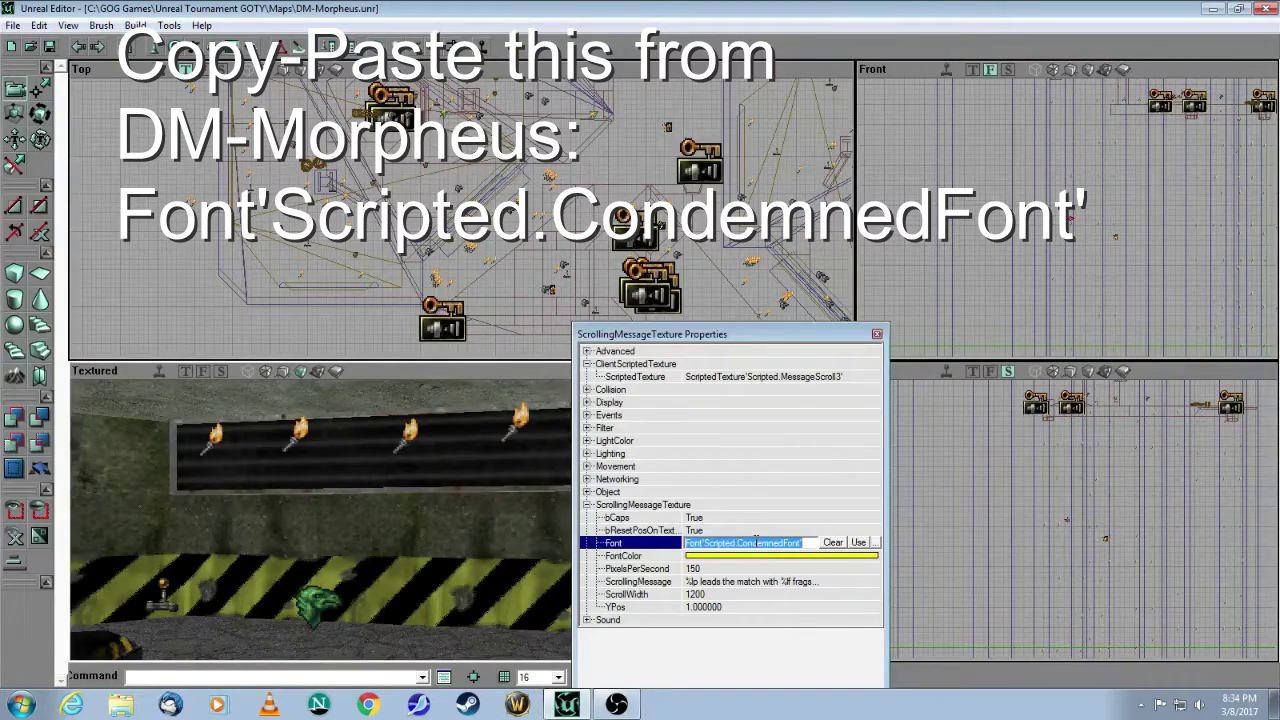
{"action": "right_click", "coordinate": [756, 540]}
{"action": "left_click", "coordinate": [787, 373]}
- Paste the copied font reference into a new Notepad document, minimise it, and close the actor's properties in Unreal Editor
{"action": "left_click", "coordinate": [21, 705]}
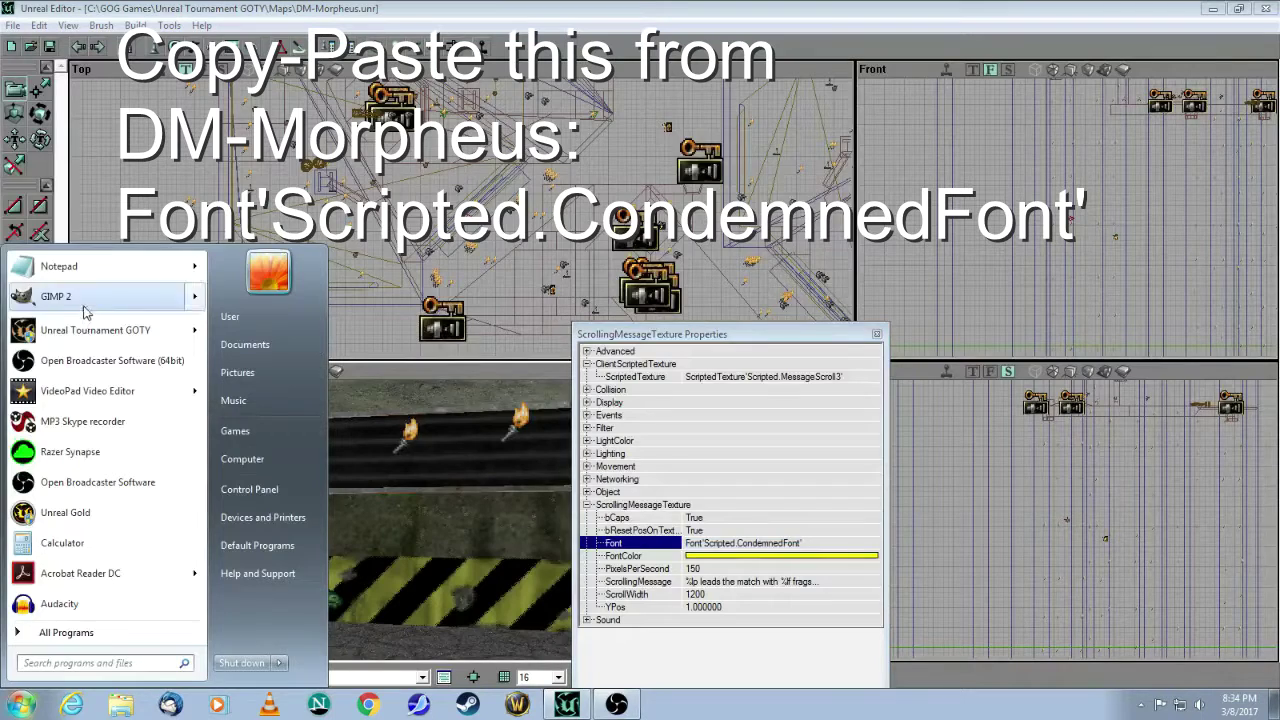
{"action": "left_click", "coordinate": [70, 266]}
{"action": "right_click", "coordinate": [543, 255]}
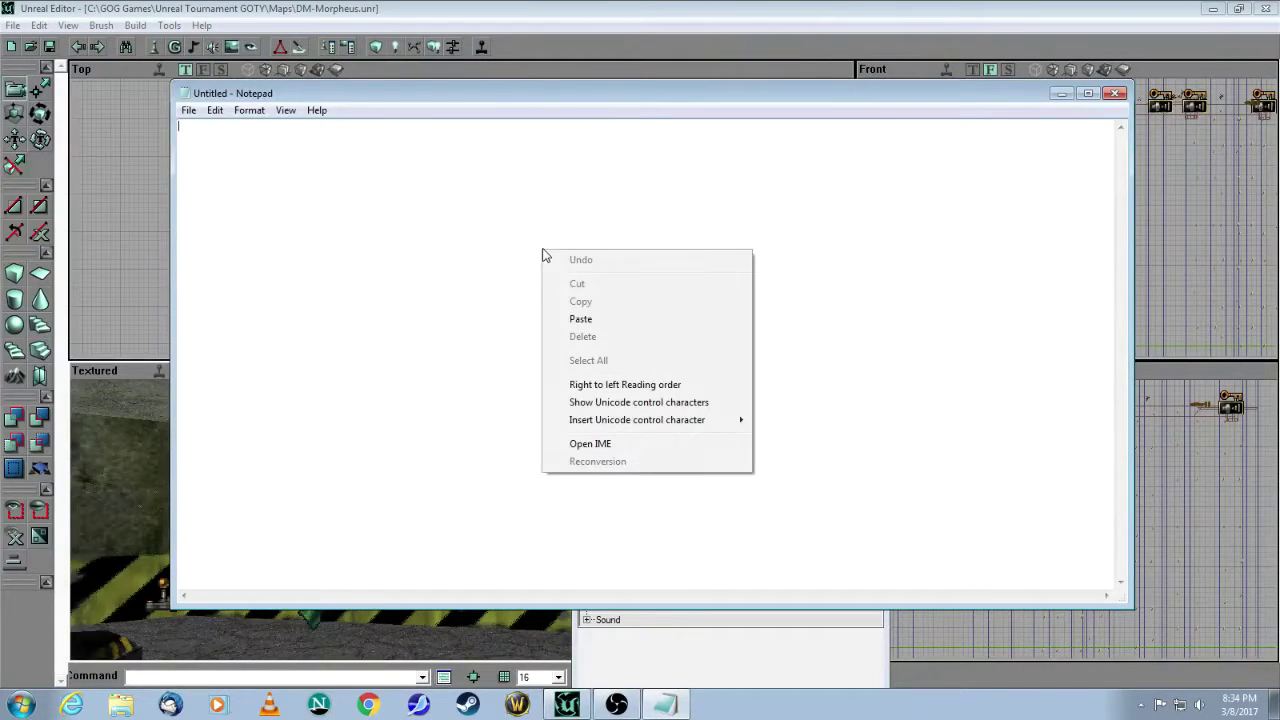
{"action": "left_click", "coordinate": [560, 318]}
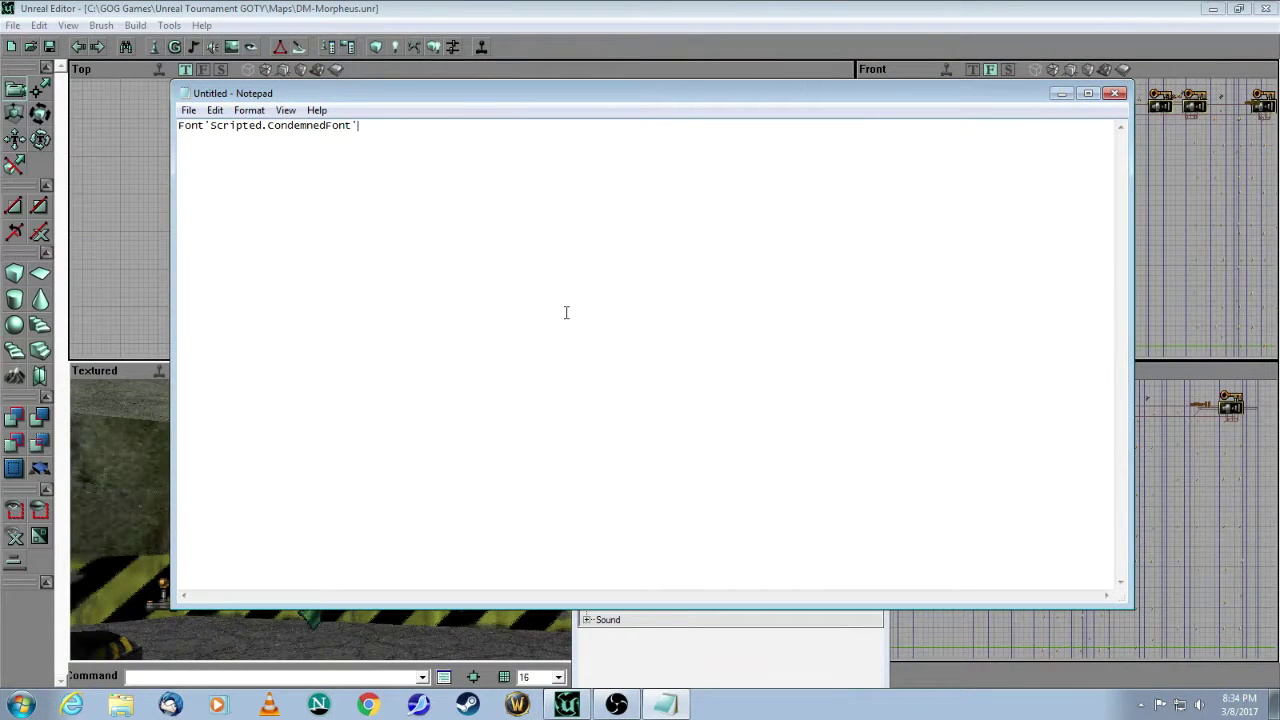
{"action": "left_click", "coordinate": [1058, 96]}
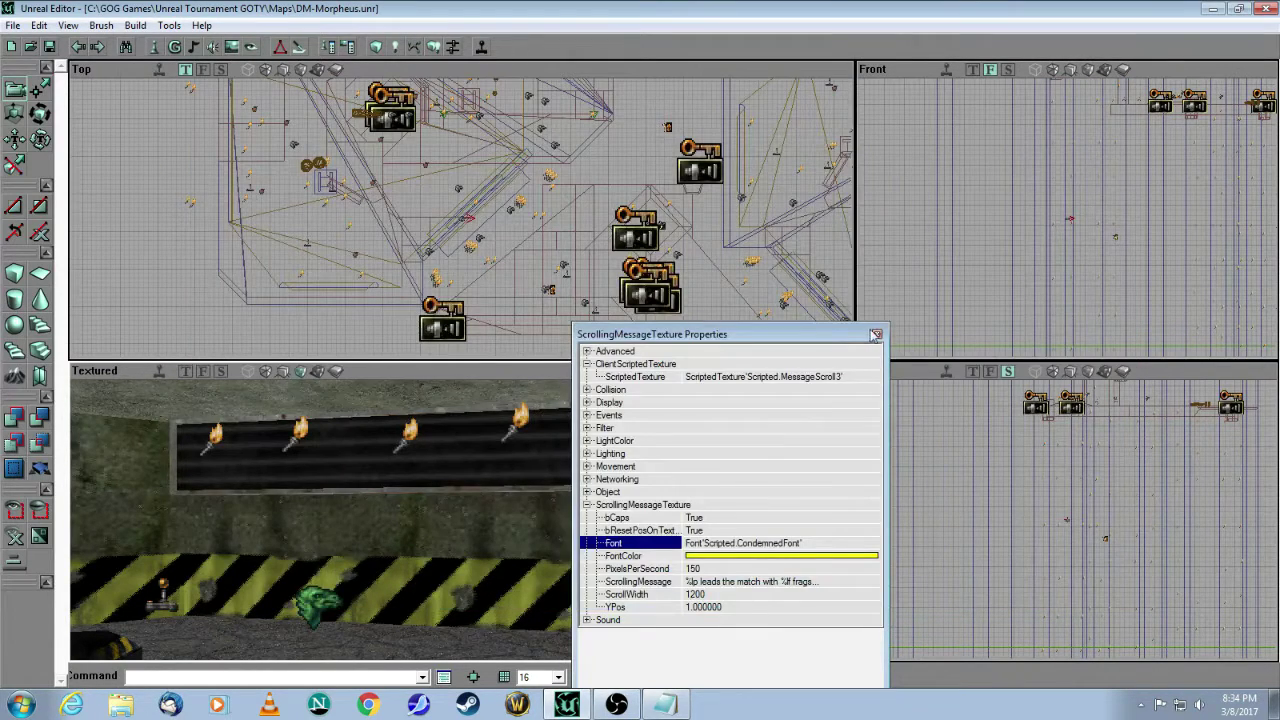
{"action": "left_click", "coordinate": [876, 335]}
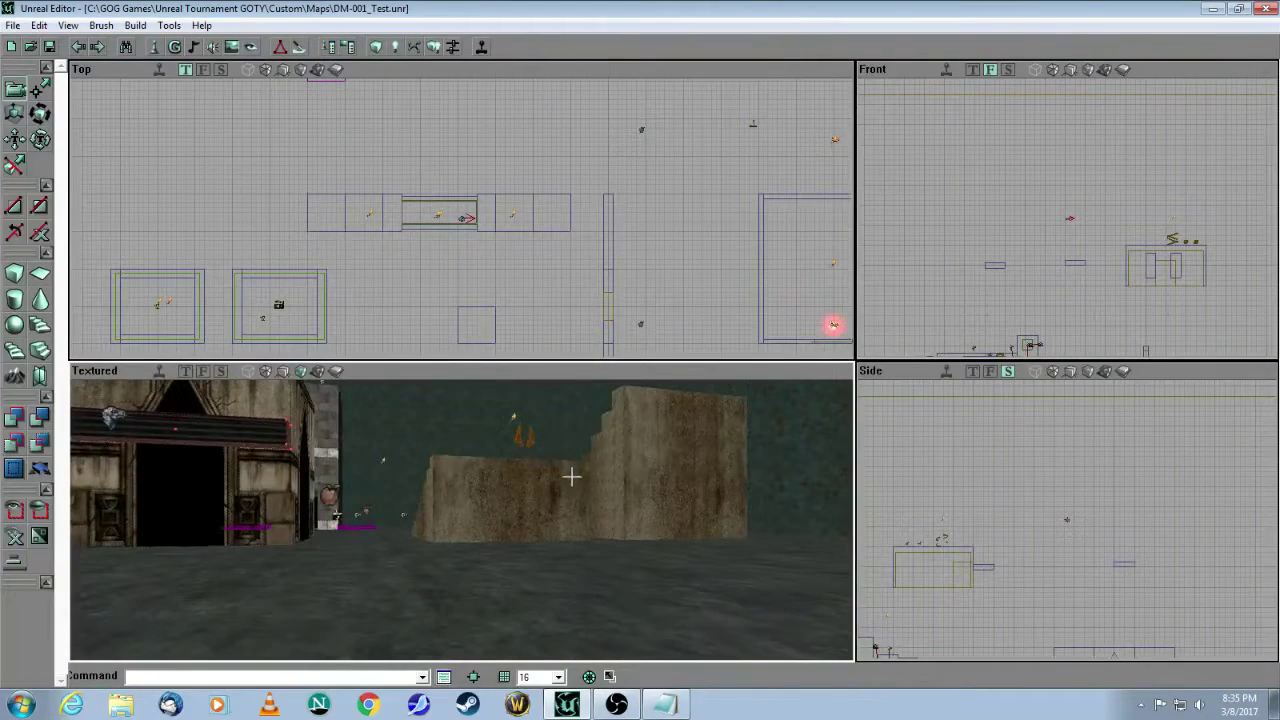
- Select the ScrollingMessageTexture class under Actor, Info, ClientScriptedTexture in the actor class browser, then minimise the browser
{"action": "left_click", "coordinate": [155, 47]}
{"action": "double_click", "coordinate": [282, 234]}
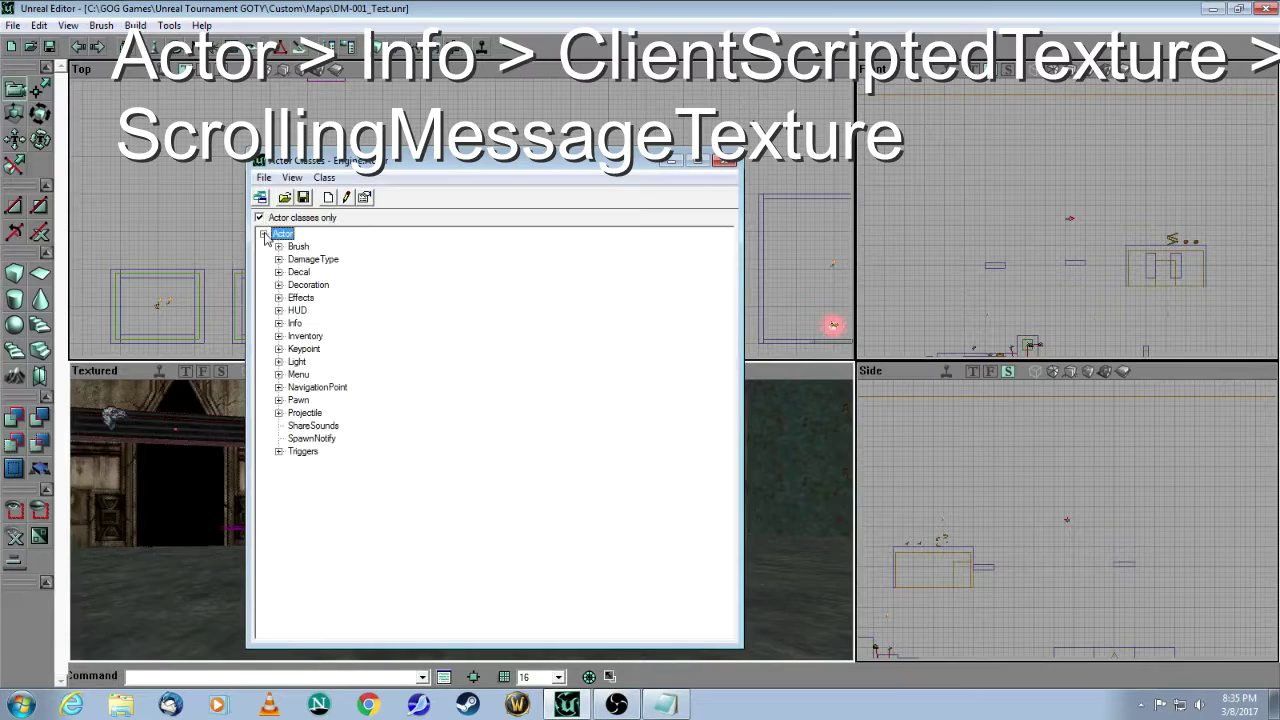
{"action": "left_click", "coordinate": [279, 323]}
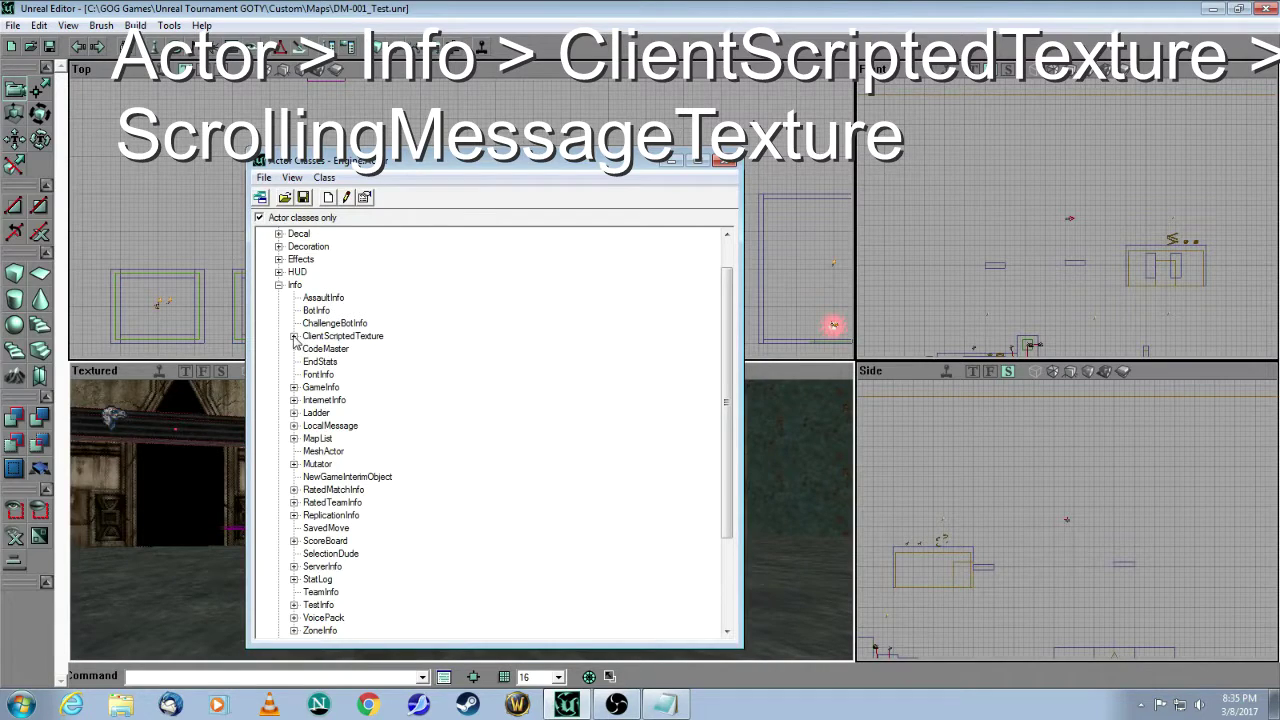
{"action": "left_click", "coordinate": [294, 336]}
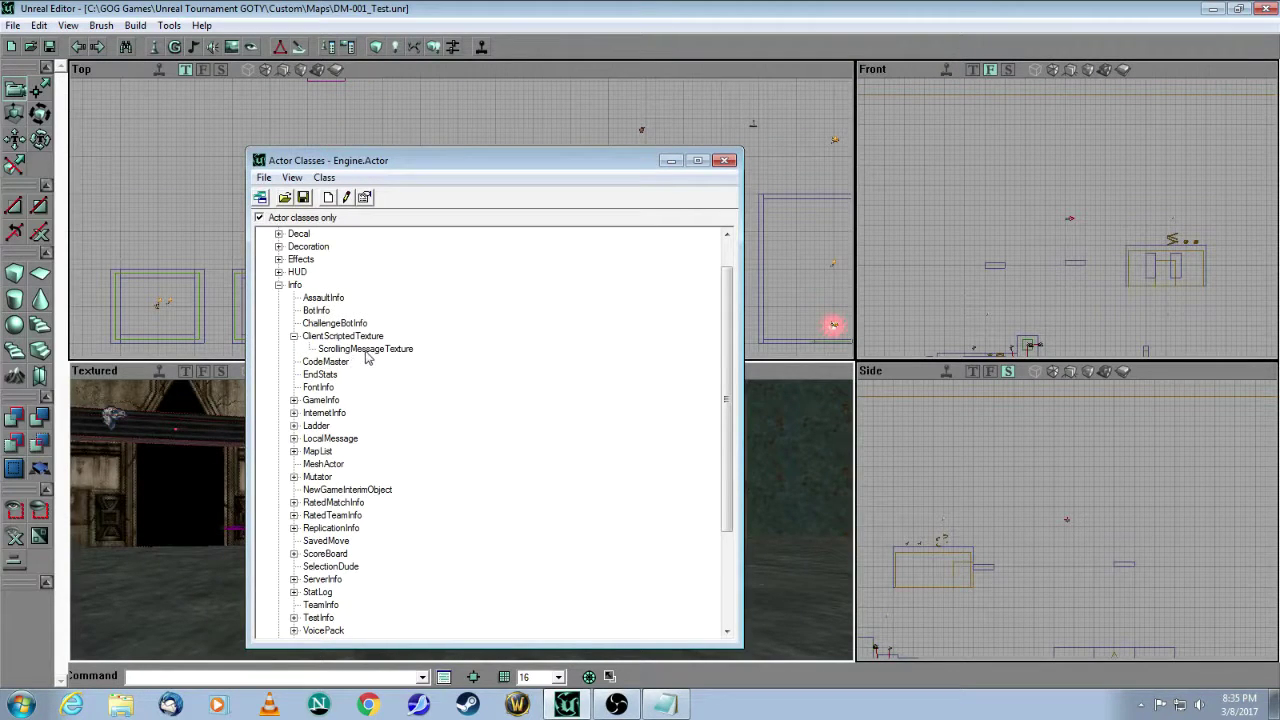
{"action": "left_click", "coordinate": [360, 349]}
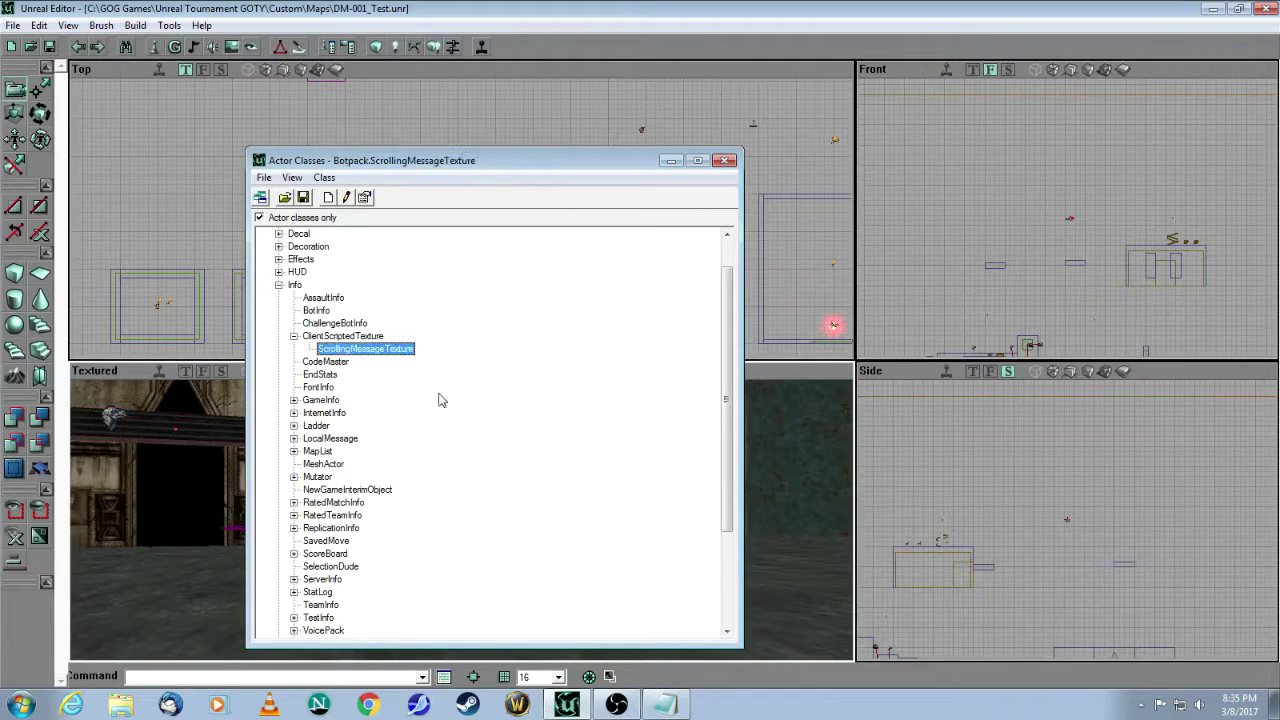
{"action": "left_click", "coordinate": [670, 161]}
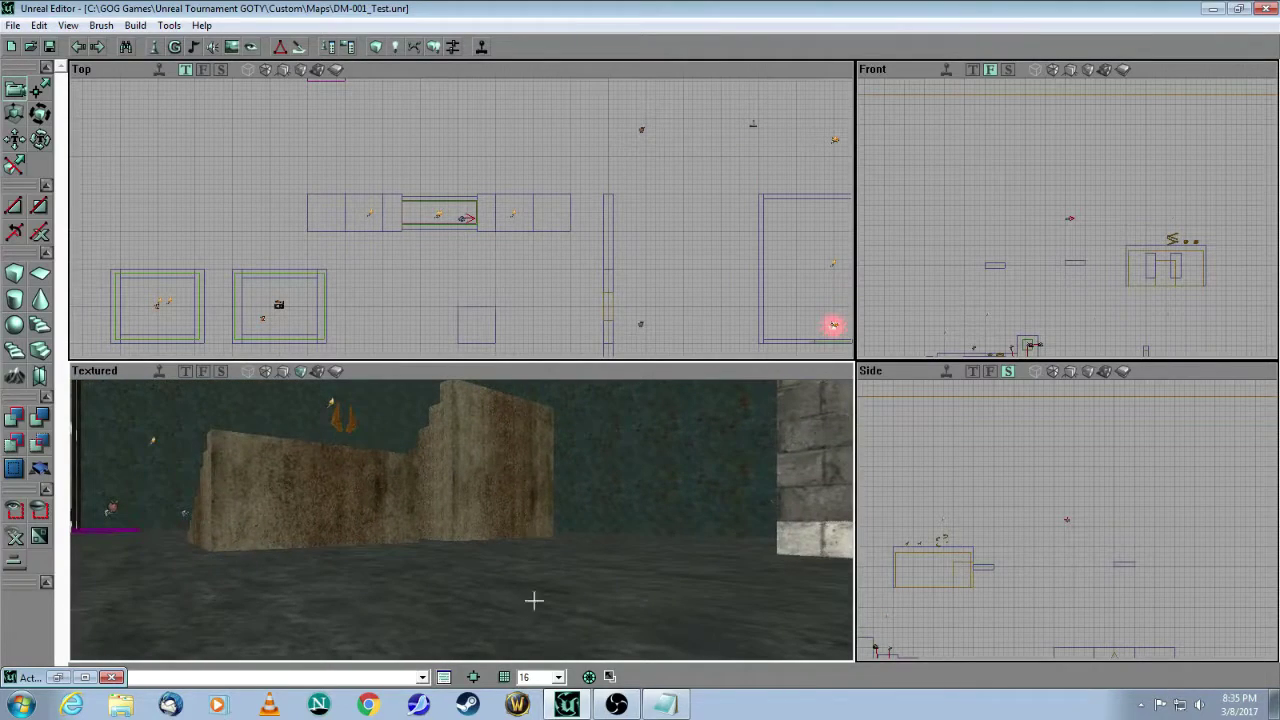
- Add a ScrollingMessageTexture actor on the floor in front of the stepped concrete block
{"action": "right_click", "coordinate": [531, 610]}
{"action": "left_click", "coordinate": [602, 459]}
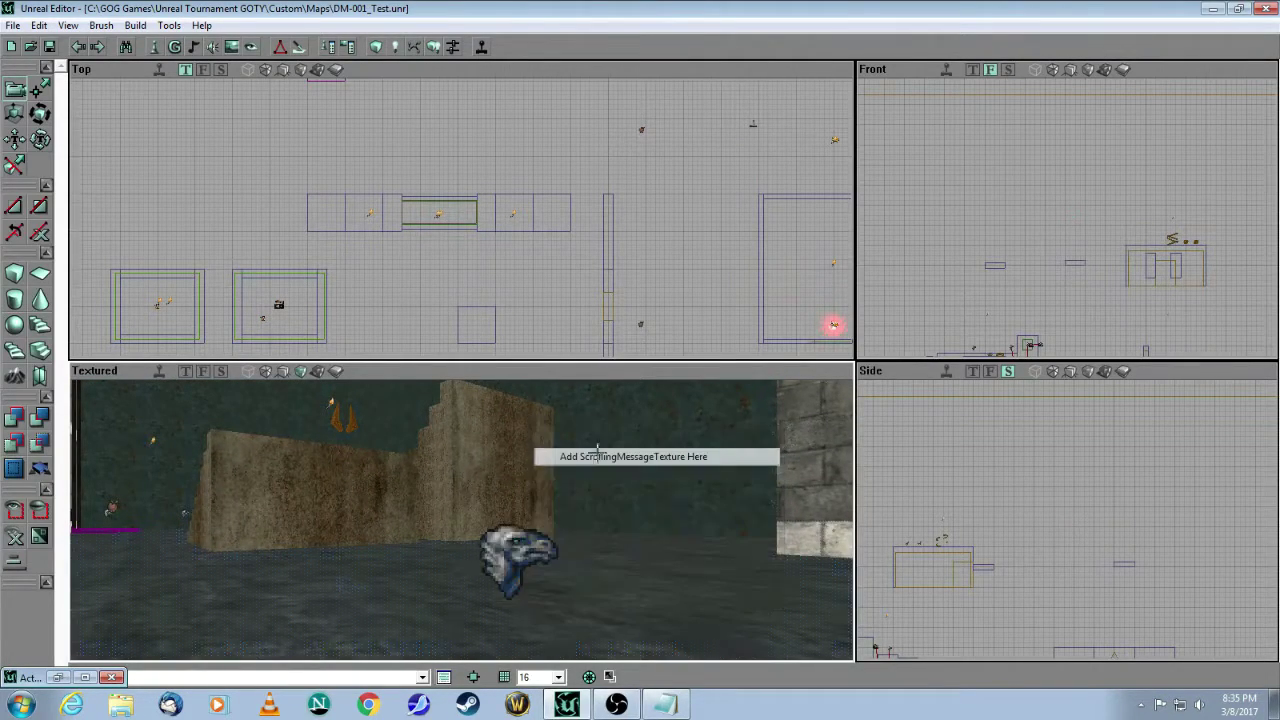
{"action": "mouse_move", "coordinate": [543, 525]}
{"action": "left_mouse_down"}
{"action": "mouse_move", "coordinate": [543, 600]}
{"action": "mouse_move", "coordinate": [543, 523]}
{"action": "left_mouse_up"}
- Set the new ScrollingMessageTexture actor's Font property to Font'Scripted.CondemnedFont'
{"action": "left_click", "coordinate": [512, 544]}
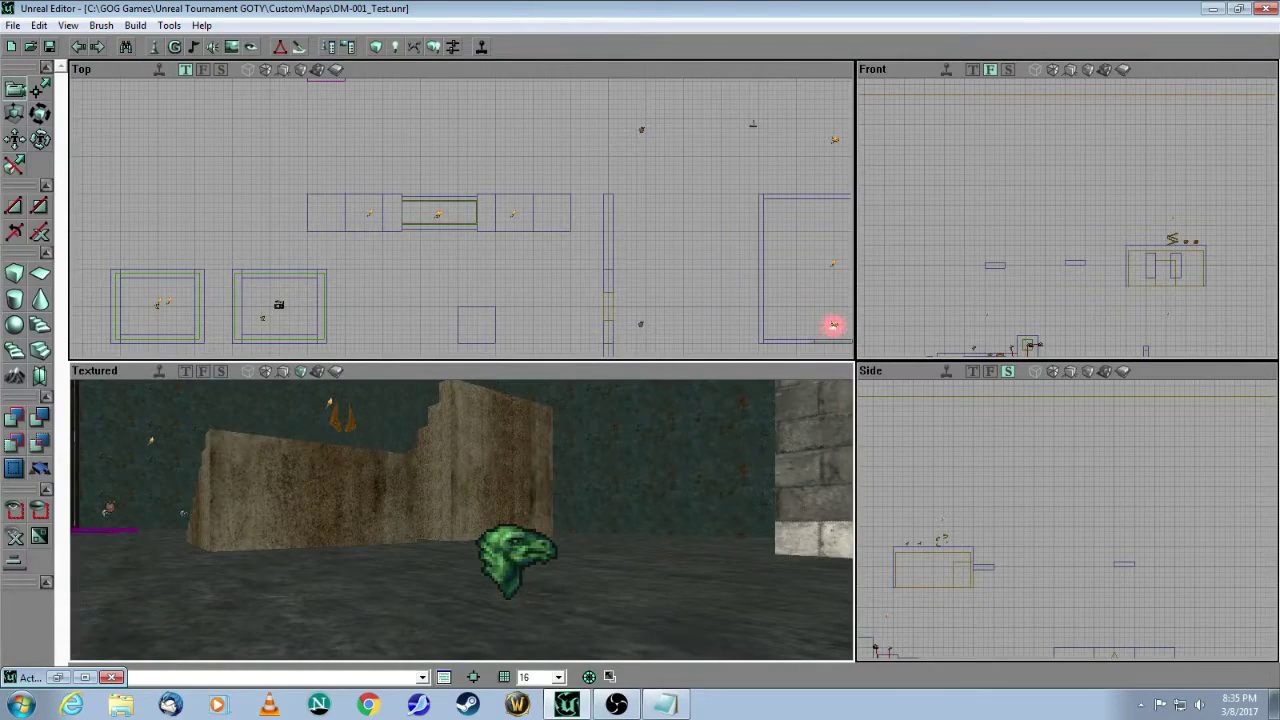
{"action": "right_click", "coordinate": [513, 543]}
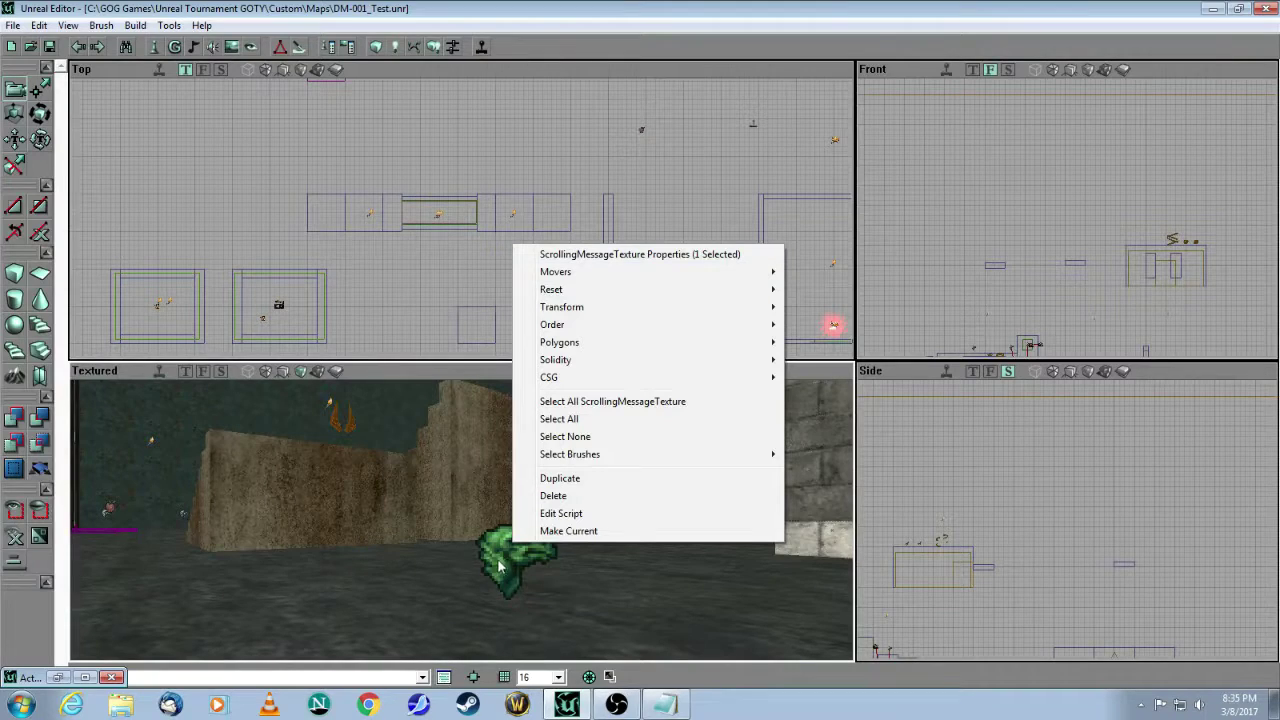
{"action": "left_click", "coordinate": [596, 255]}
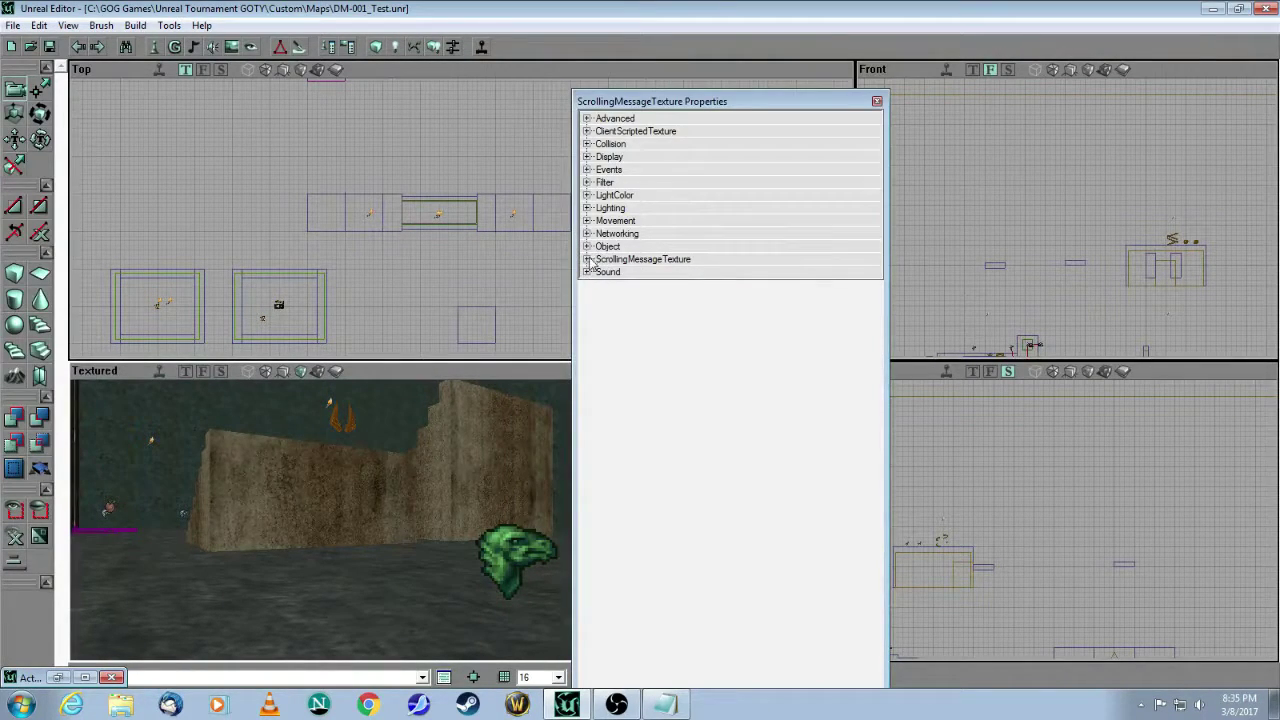
{"action": "left_click", "coordinate": [588, 260]}
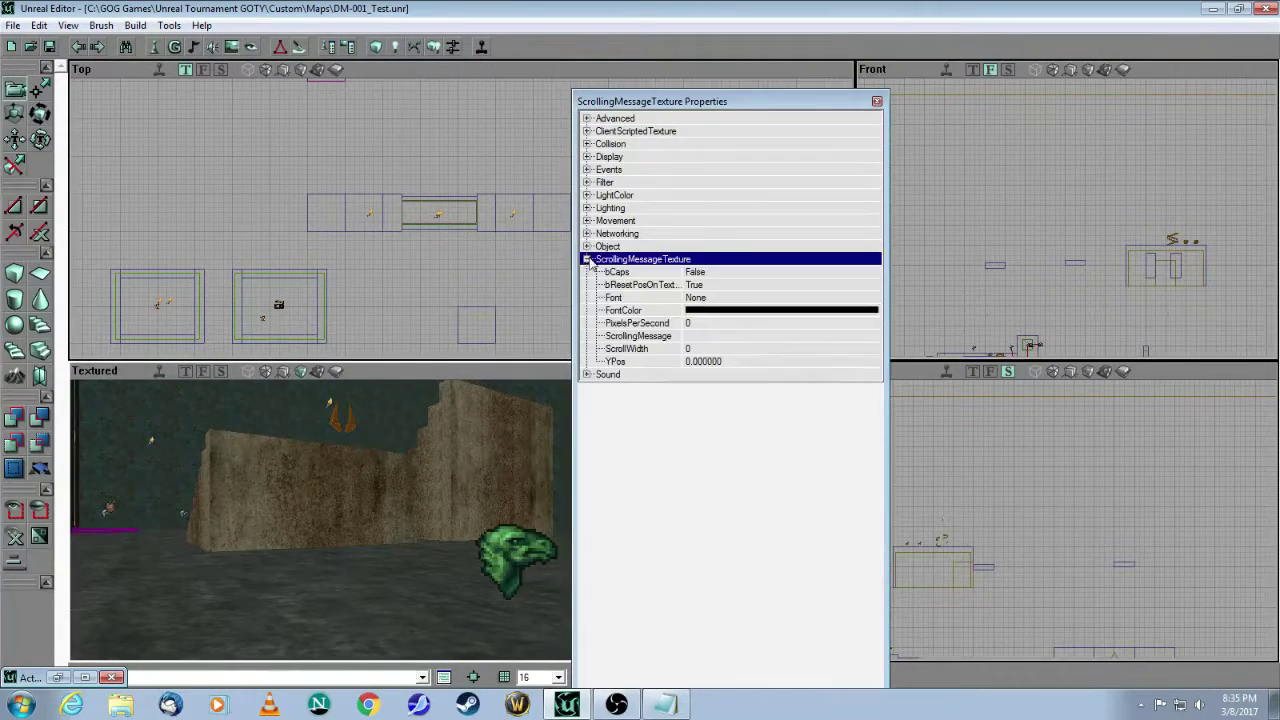
{"action": "left_click", "coordinate": [700, 298]}
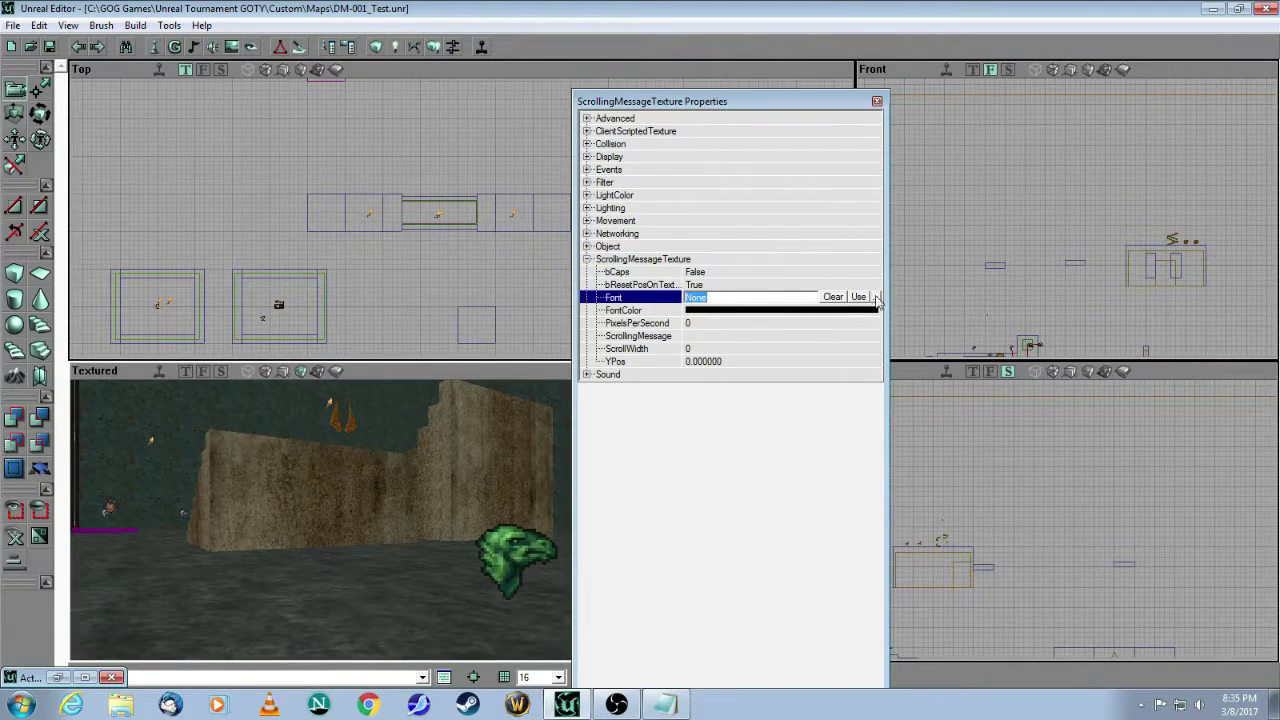
{"action": "left_click", "coordinate": [877, 298]}
{"action": "left_click_drag", "start_coordinate": [717, 298], "coordinate": [667, 299]}
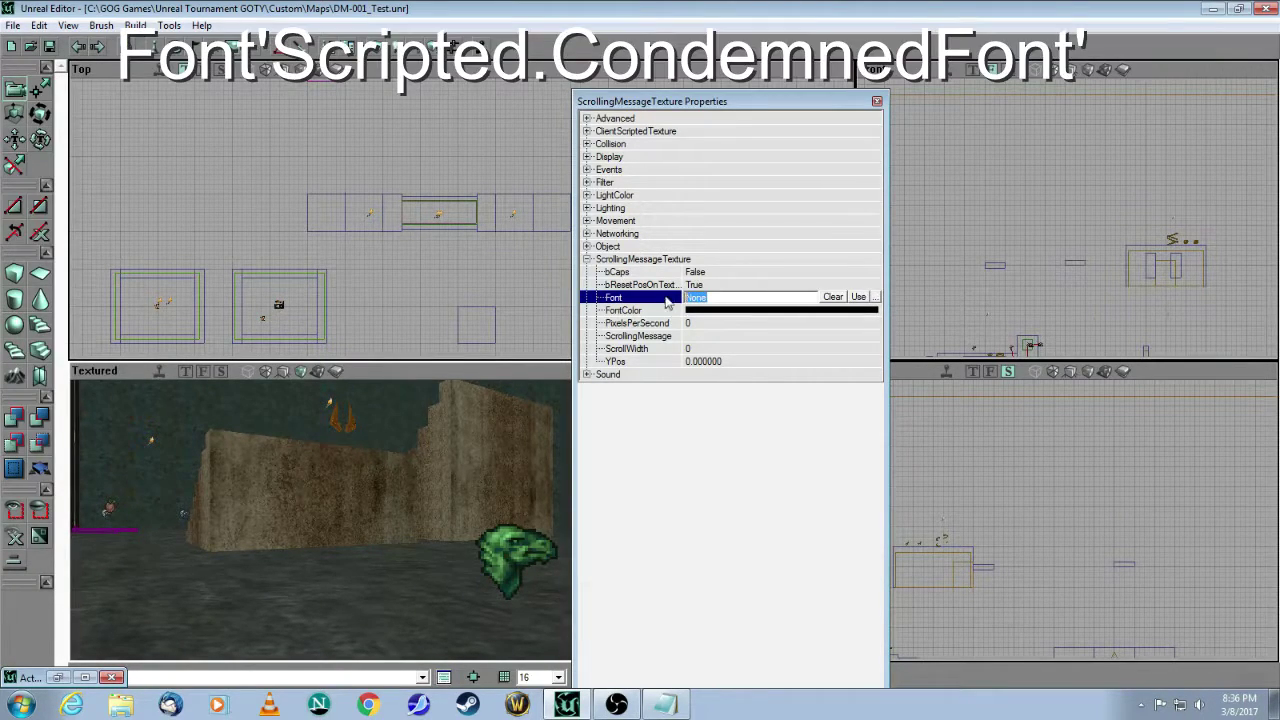
{"action": "right_click", "coordinate": [732, 296]}
{"action": "left_click", "coordinate": [767, 366]}
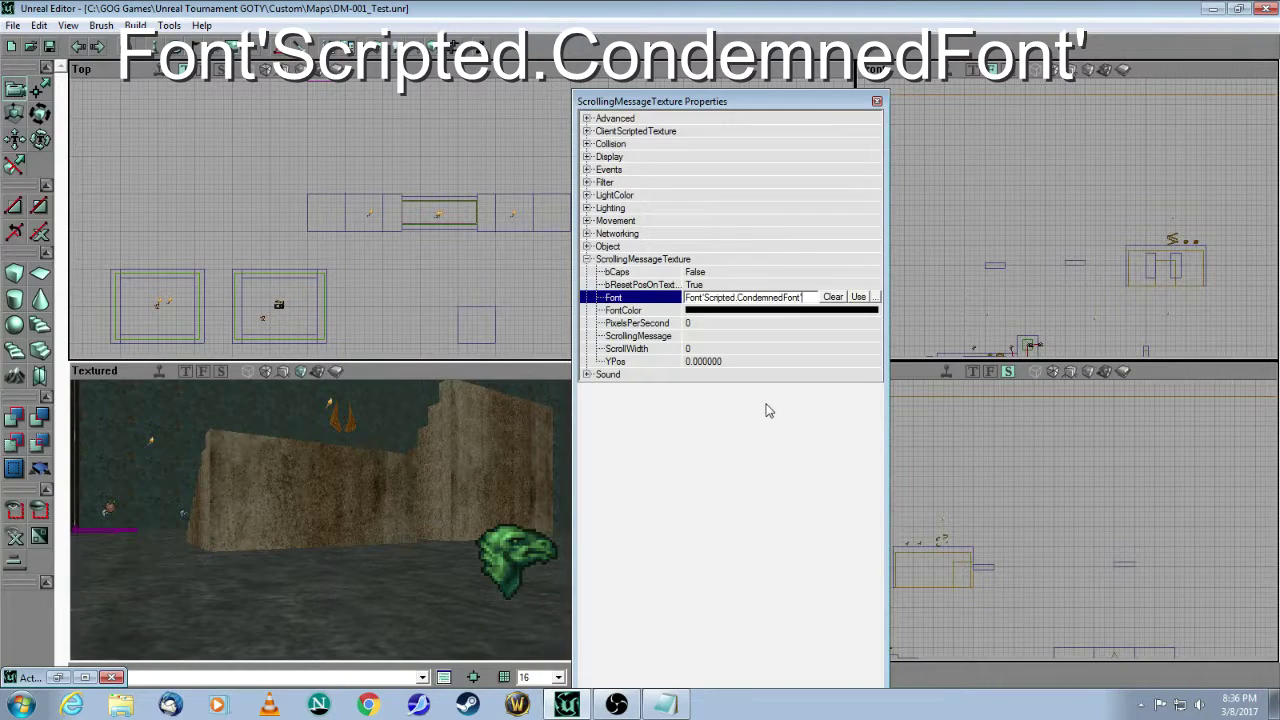
{"action": "left_click", "coordinate": [809, 170]}
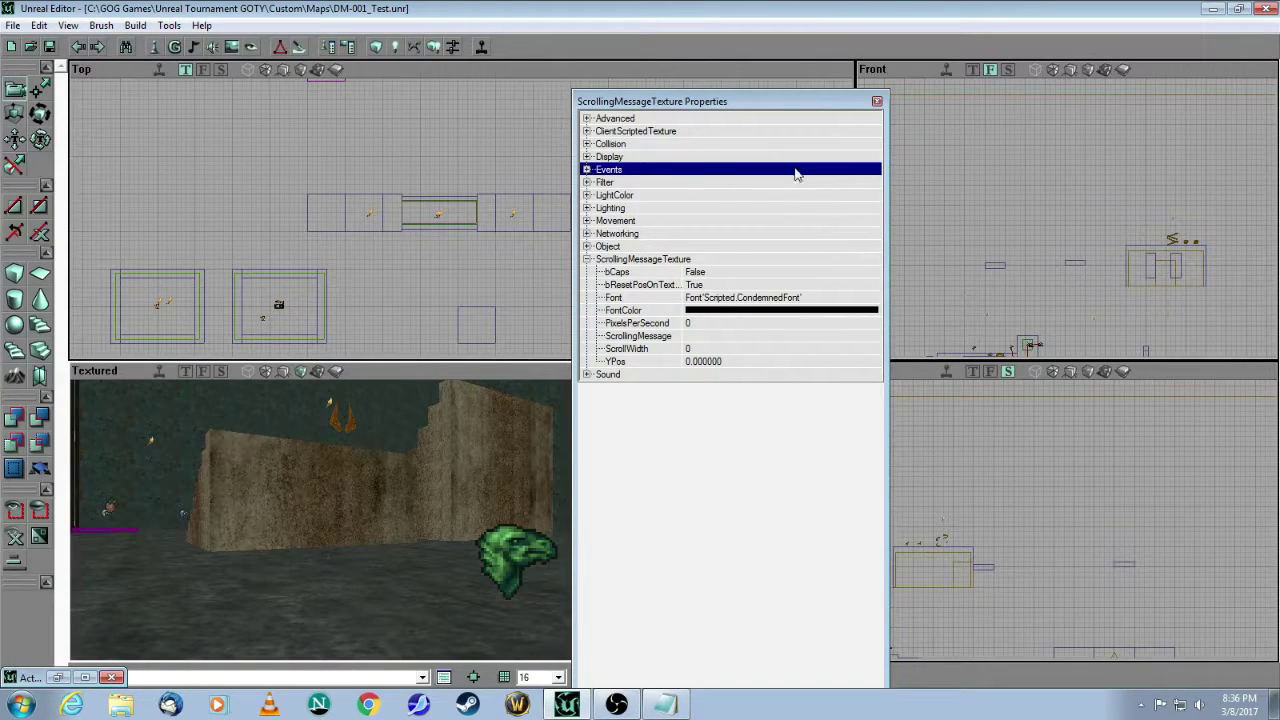
- Expand the actor's ClientScriptedTexture properties, close them, and delete the newly added ScrollingMessageTexture actor from the floor
{"action": "left_click", "coordinate": [588, 133]}
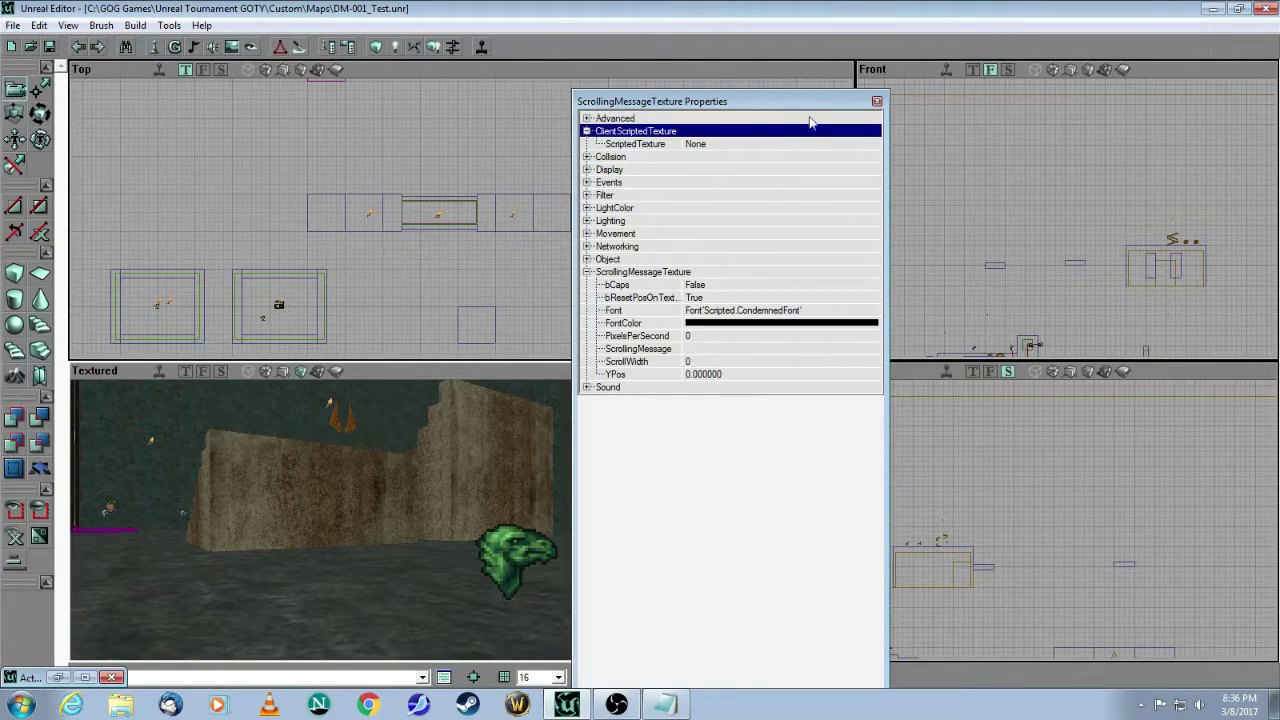
{"action": "left_click", "coordinate": [877, 101]}
{"action": "left_click_drag", "start_coordinate": [624, 476], "coordinate": [724, 474]}
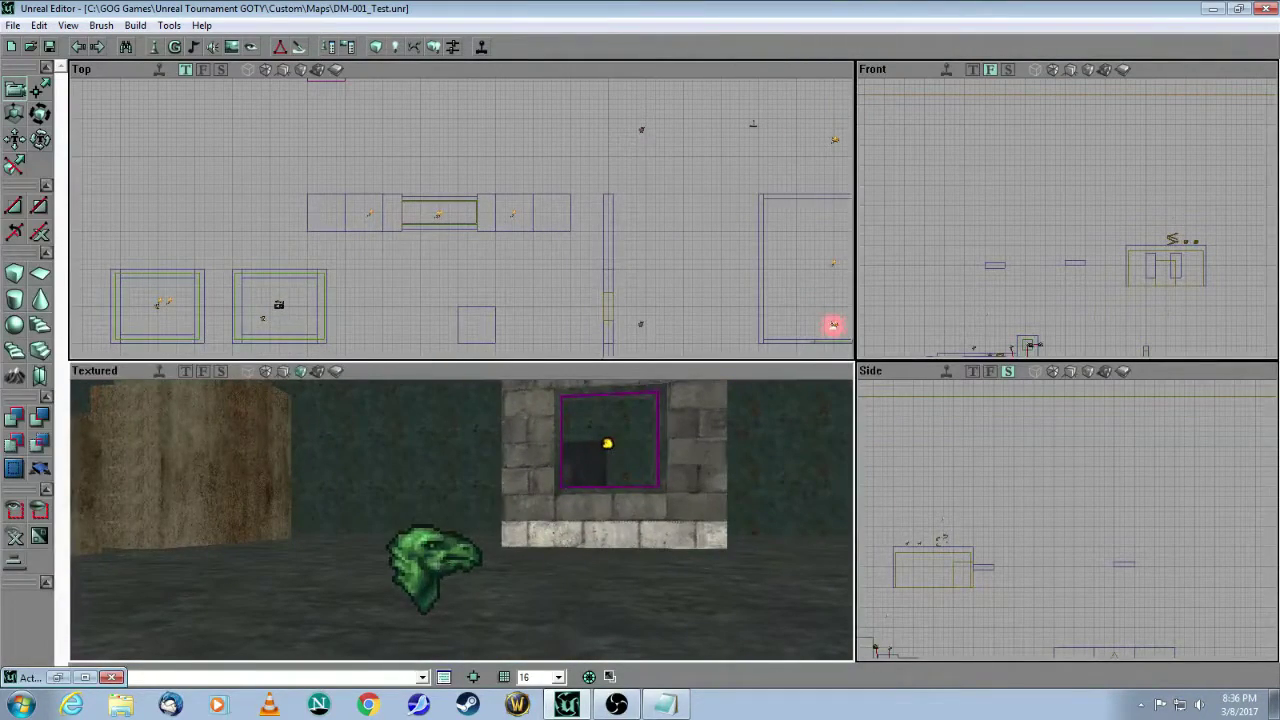
{"action": "right_click", "coordinate": [432, 566]}
{"action": "left_click", "coordinate": [470, 511]}
- Select the front surface of the long dark sign above the building's entrance
{"action": "left_click_drag", "start_coordinate": [466, 383], "coordinate": [466, 383]}
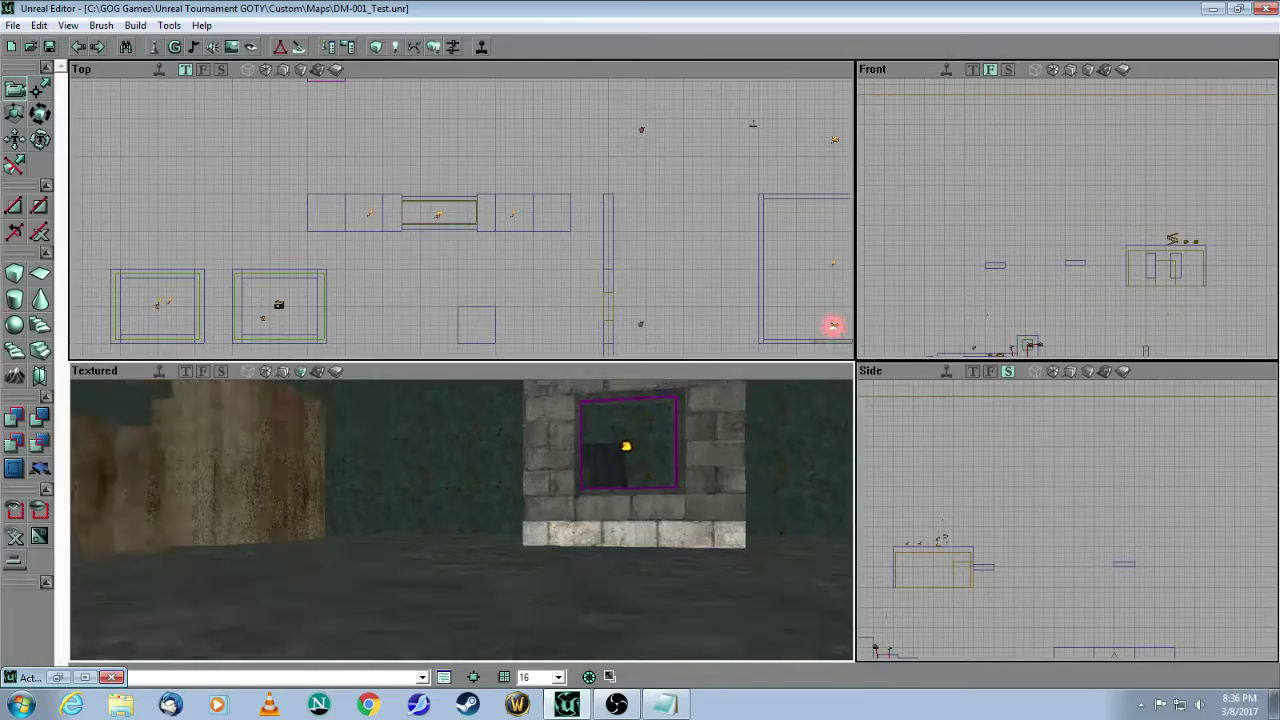
{"action": "left_click_drag", "start_coordinate": [461, 520], "coordinate": [420, 600]}
{"action": "right_click_drag", "start_coordinate": [420, 600], "coordinate": [420, 540]}
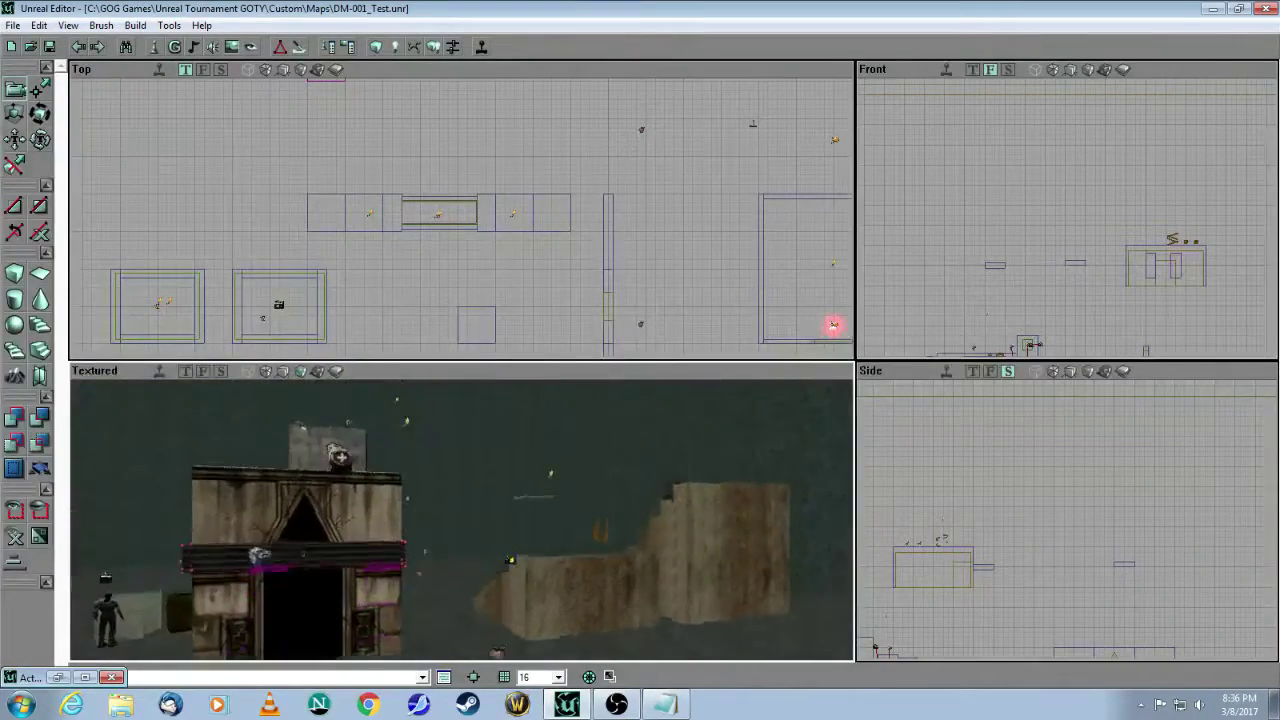
{"action": "left_click_drag", "start_coordinate": [466, 383], "coordinate": [466, 383]}
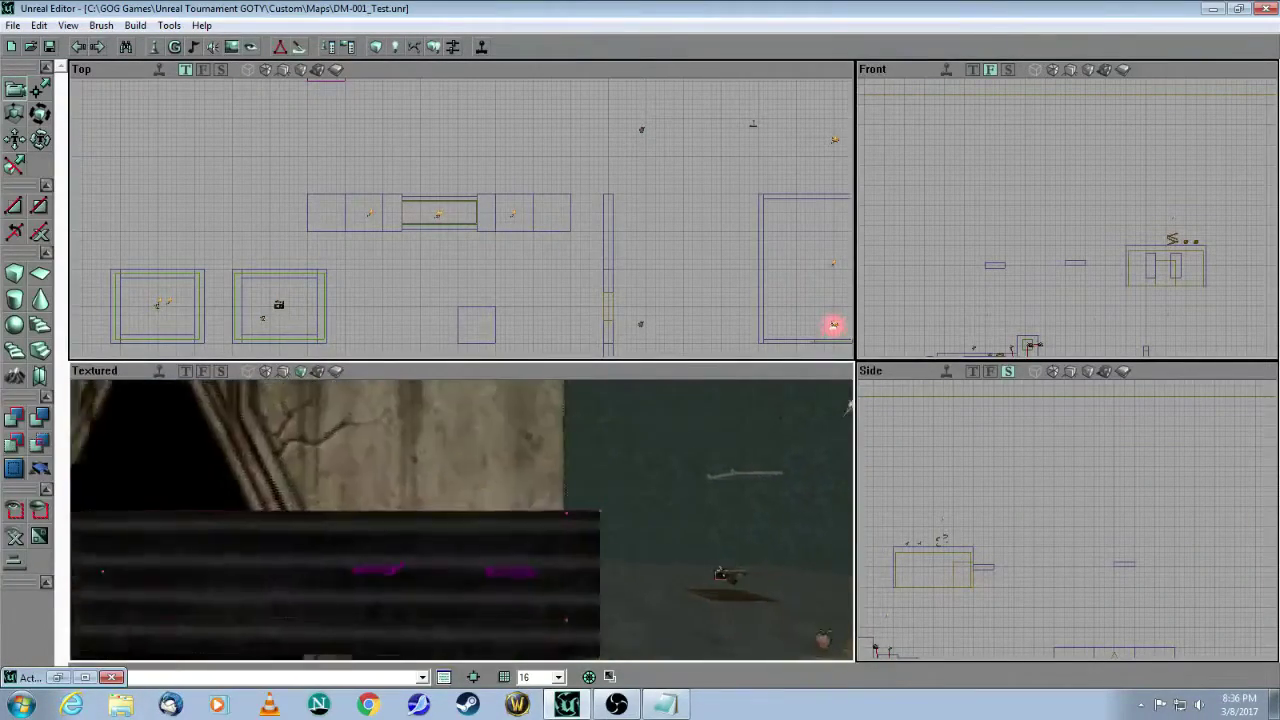
{"action": "left_click_drag", "start_coordinate": [357, 509], "coordinate": [357, 509]}
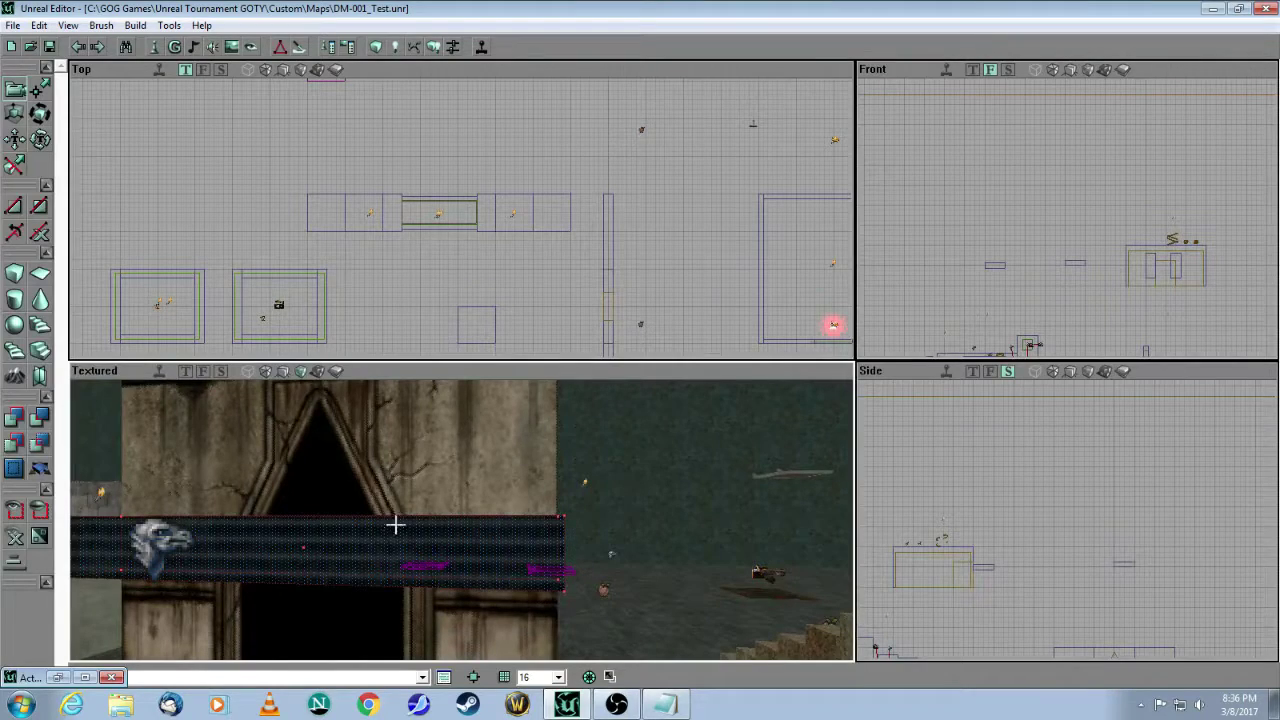
- Open the Scripted.utx texture package in the texture browser
{"action": "left_click", "coordinate": [232, 47]}
{"action": "left_click", "coordinate": [505, 131]}
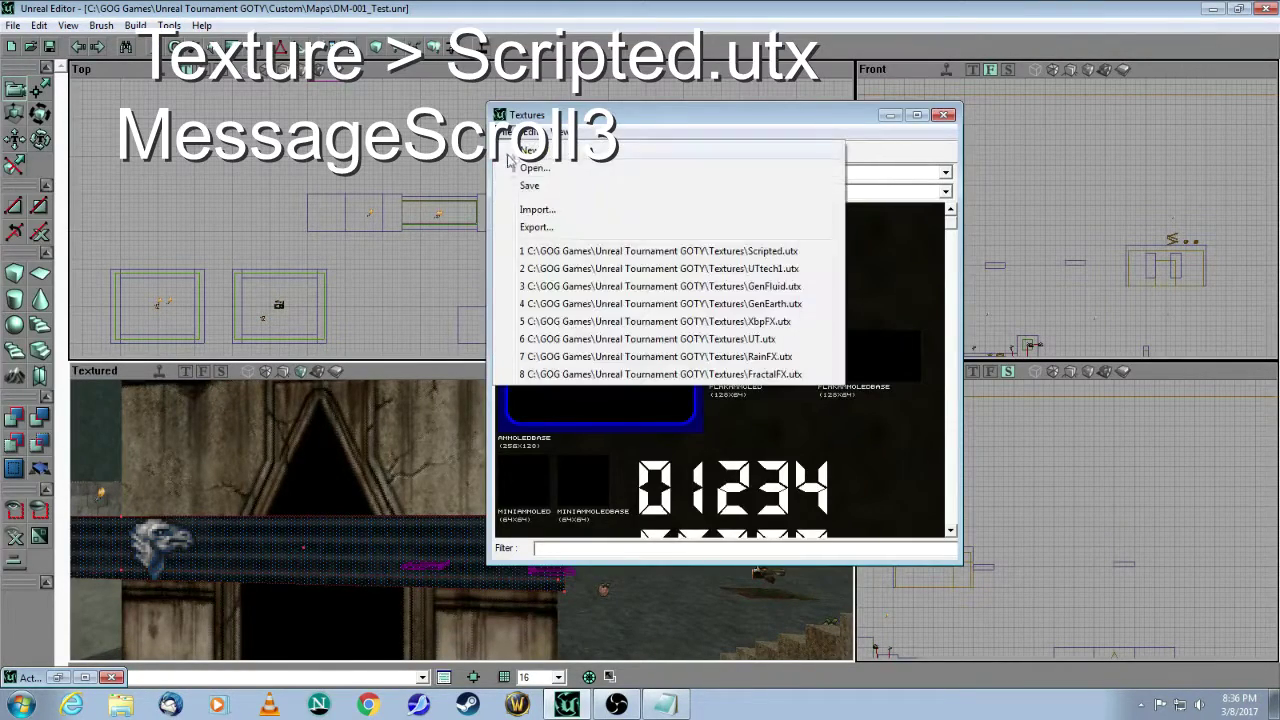
{"action": "left_click", "coordinate": [515, 168]}
{"action": "left_click", "coordinate": [272, 446]}
{"action": "scroll", "coordinate": [277, 449], "scroll_direction": "down", "scroll_amount": 12}
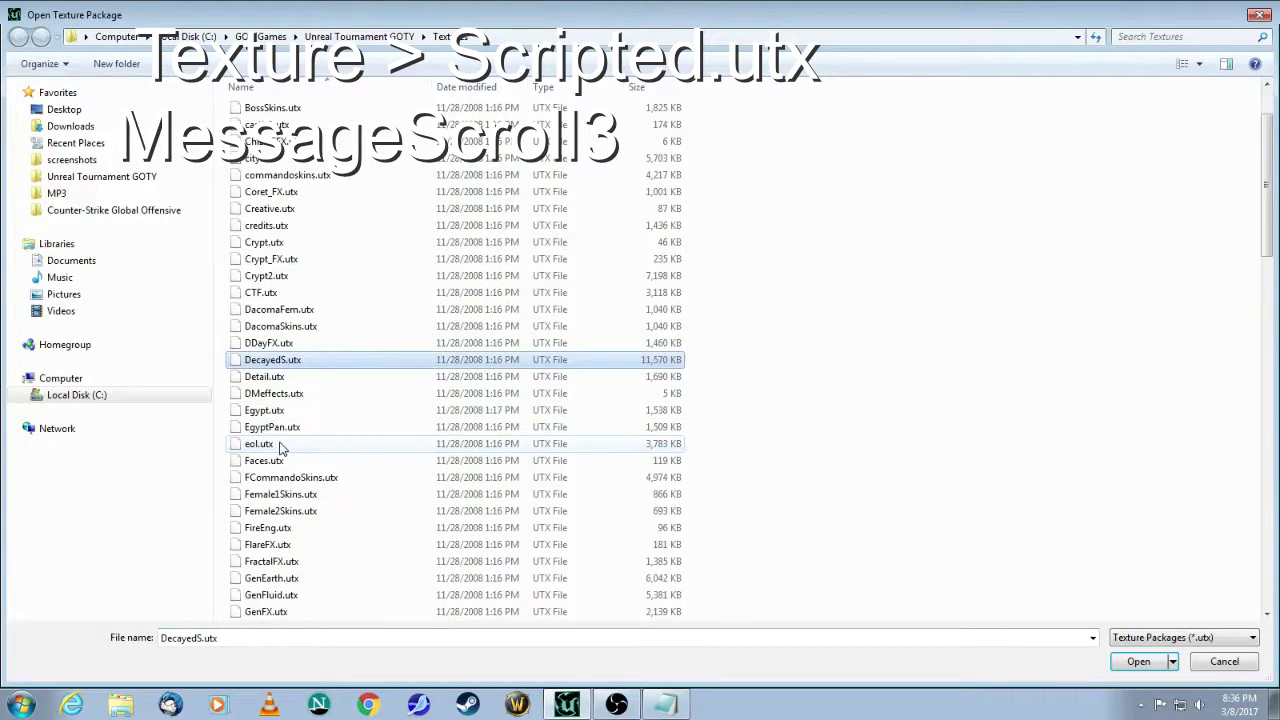
{"action": "scroll", "coordinate": [278, 449], "scroll_direction": "down", "scroll_amount": 7}
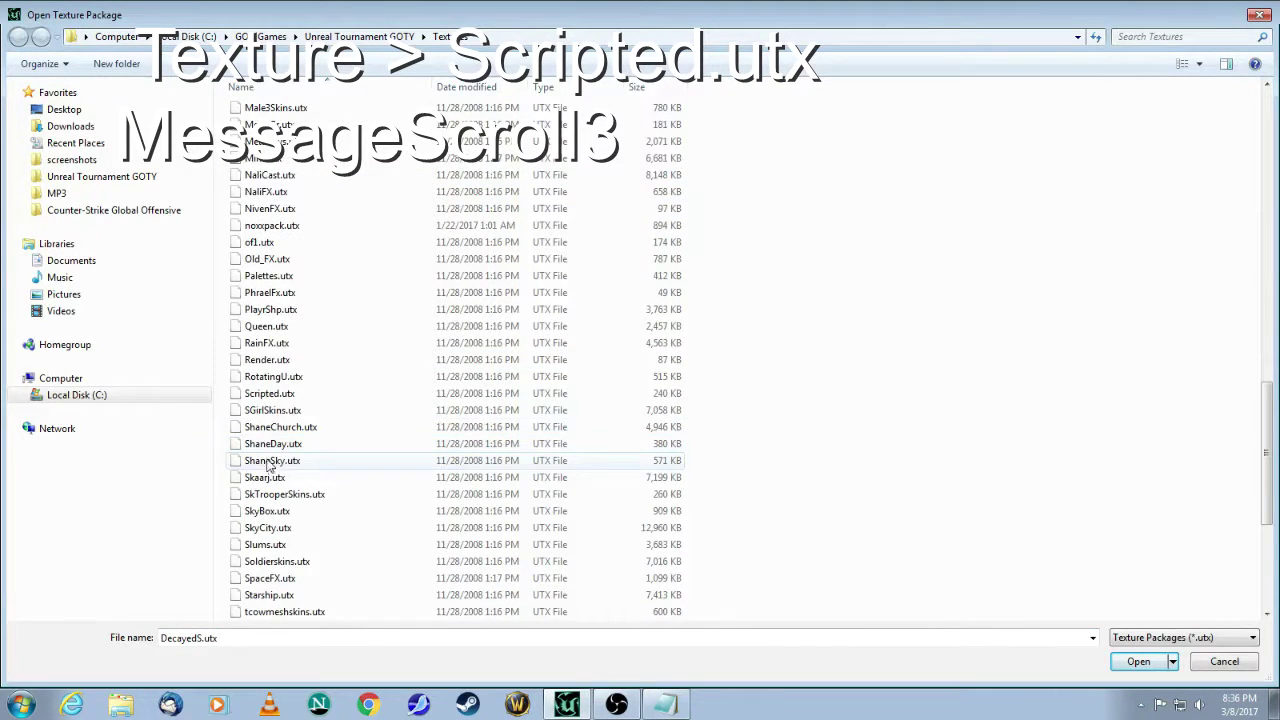
{"action": "left_click", "coordinate": [270, 393]}
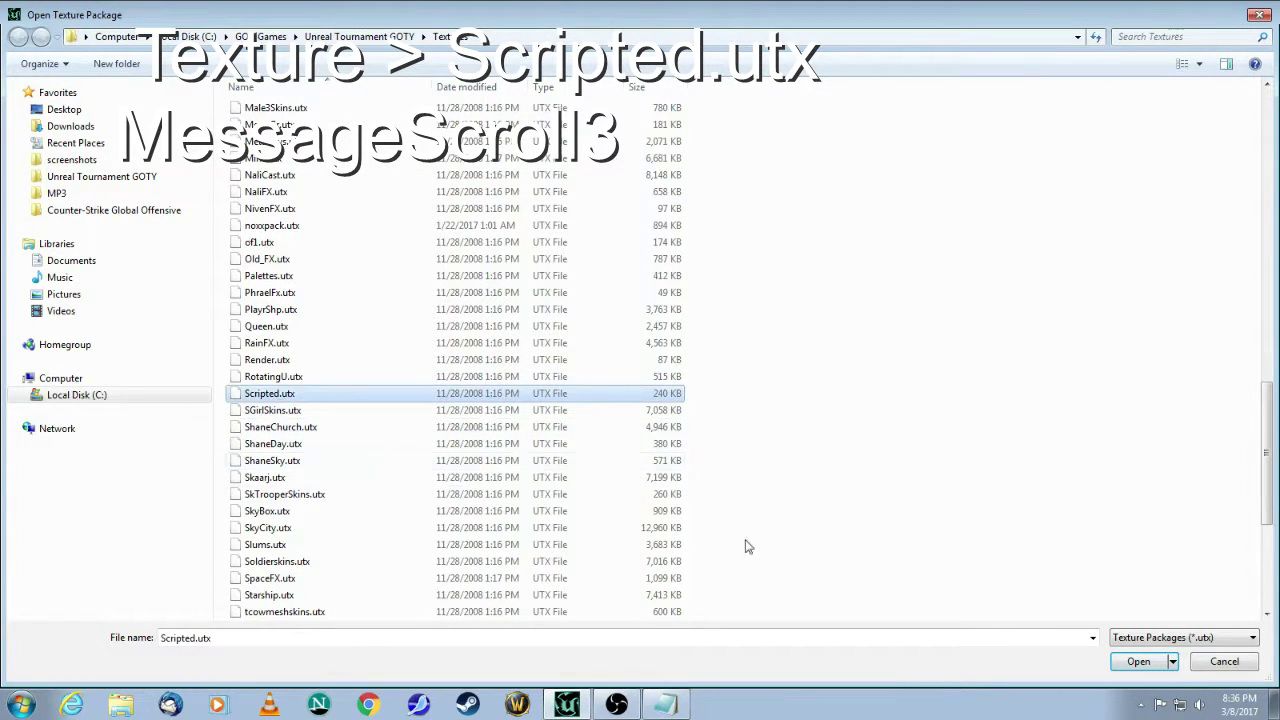
{"action": "left_click", "coordinate": [1139, 661]}
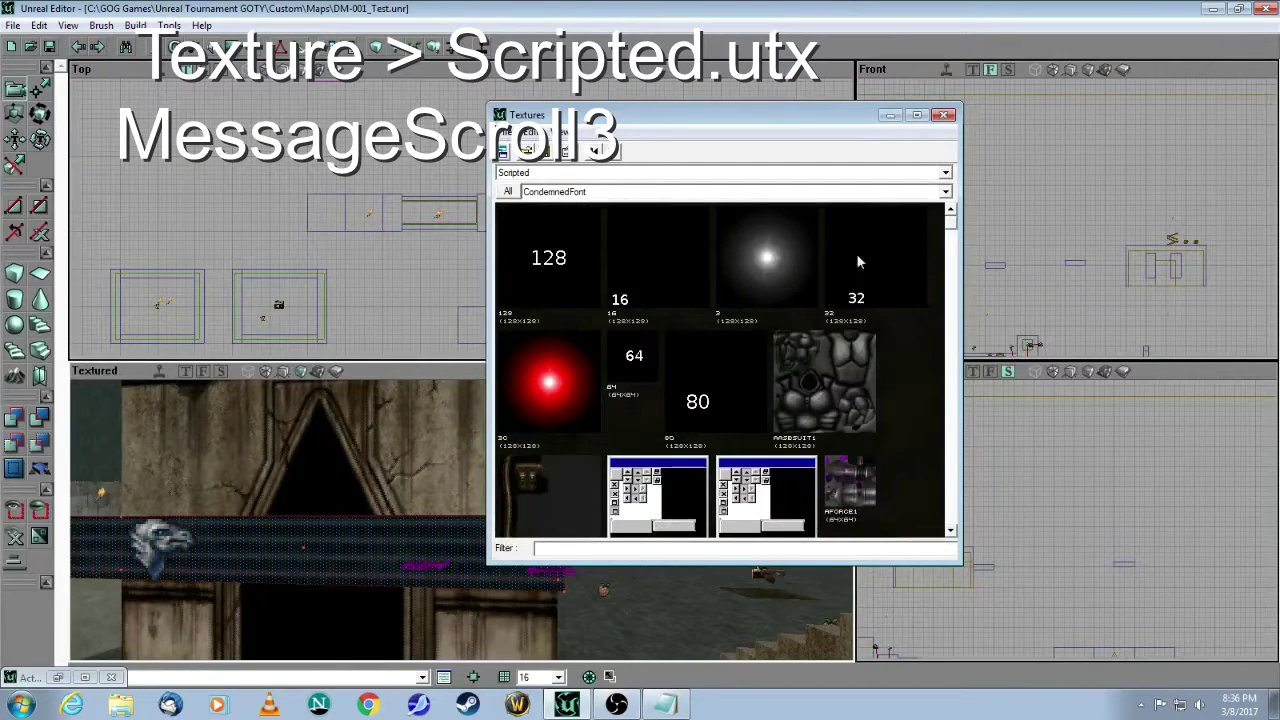
- Choose the MessageScroll3 texture from the Scripted package and put the texture browser out of the way
{"action": "left_click", "coordinate": [918, 117]}
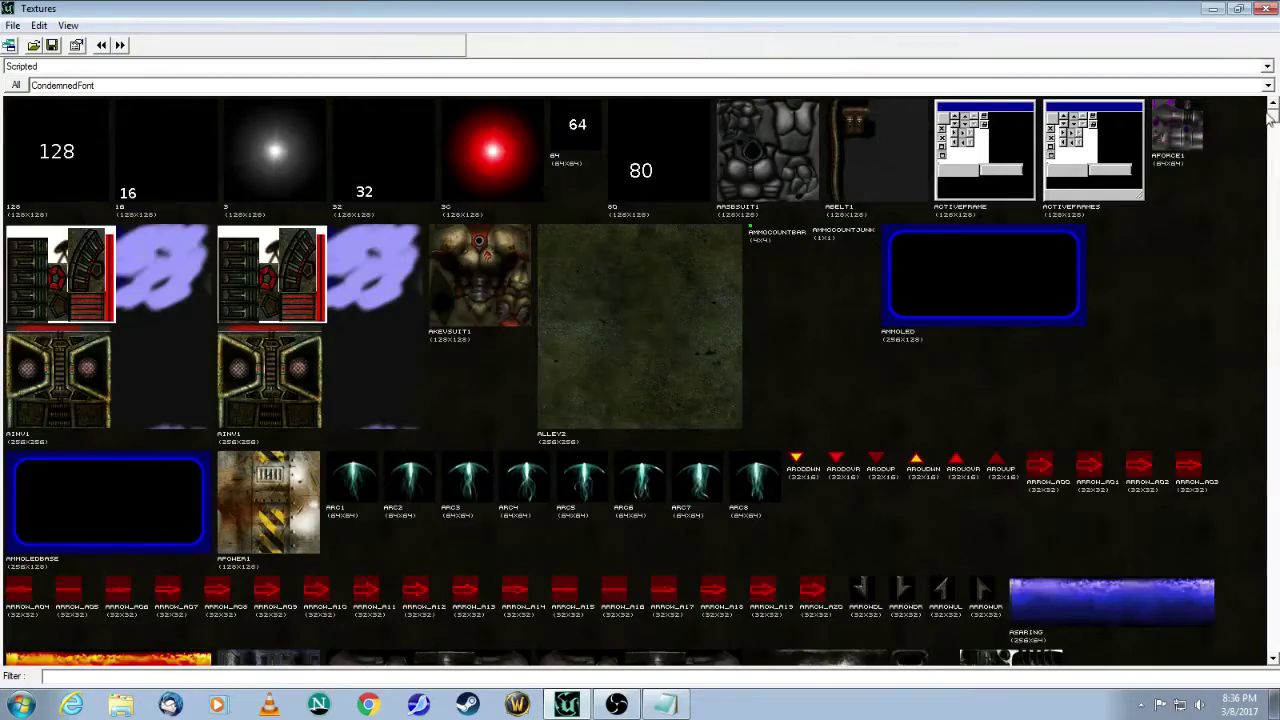
{"action": "left_click_drag", "start_coordinate": [1273, 113], "coordinate": [1268, 480]}
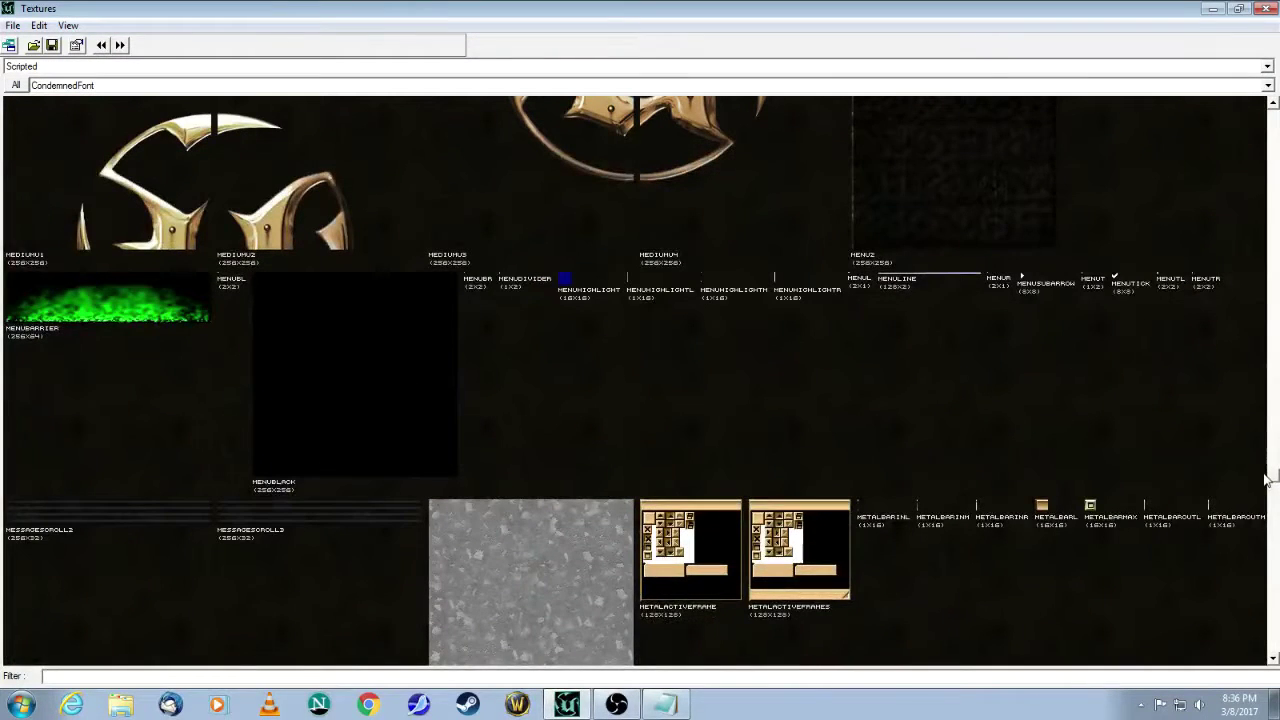
{"action": "left_click", "coordinate": [340, 510]}
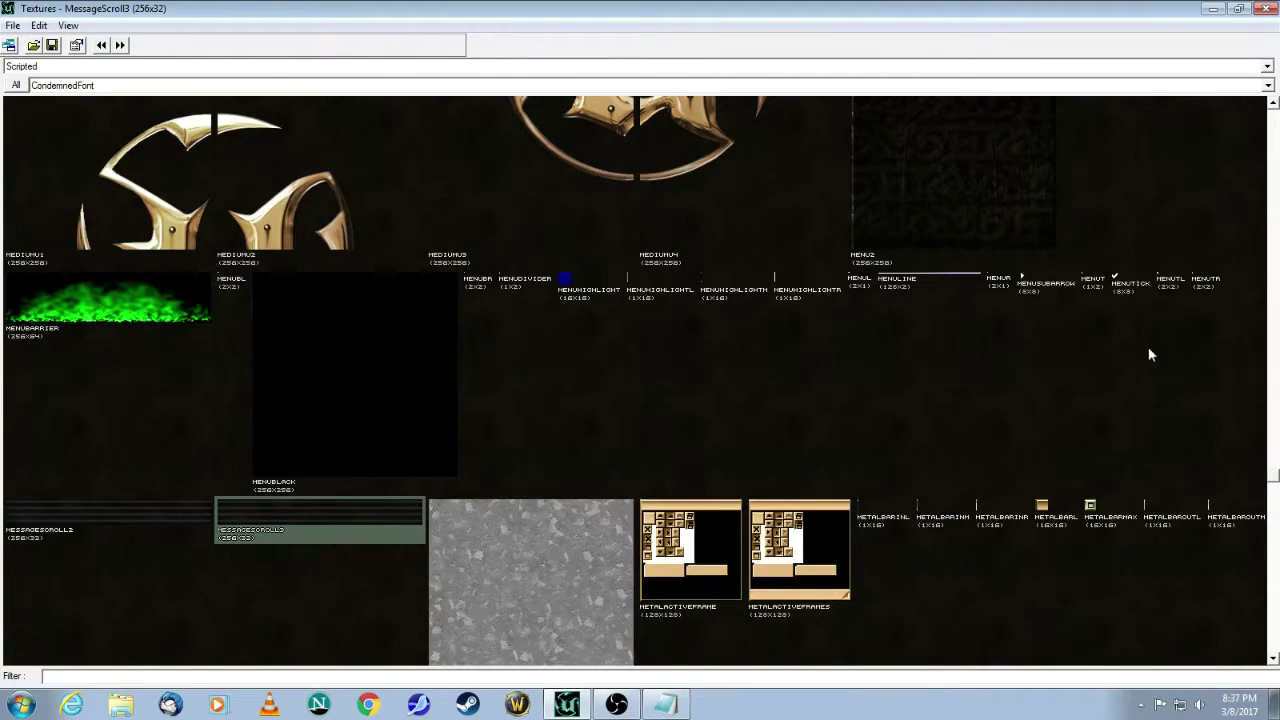
{"action": "left_click", "coordinate": [1214, 12]}
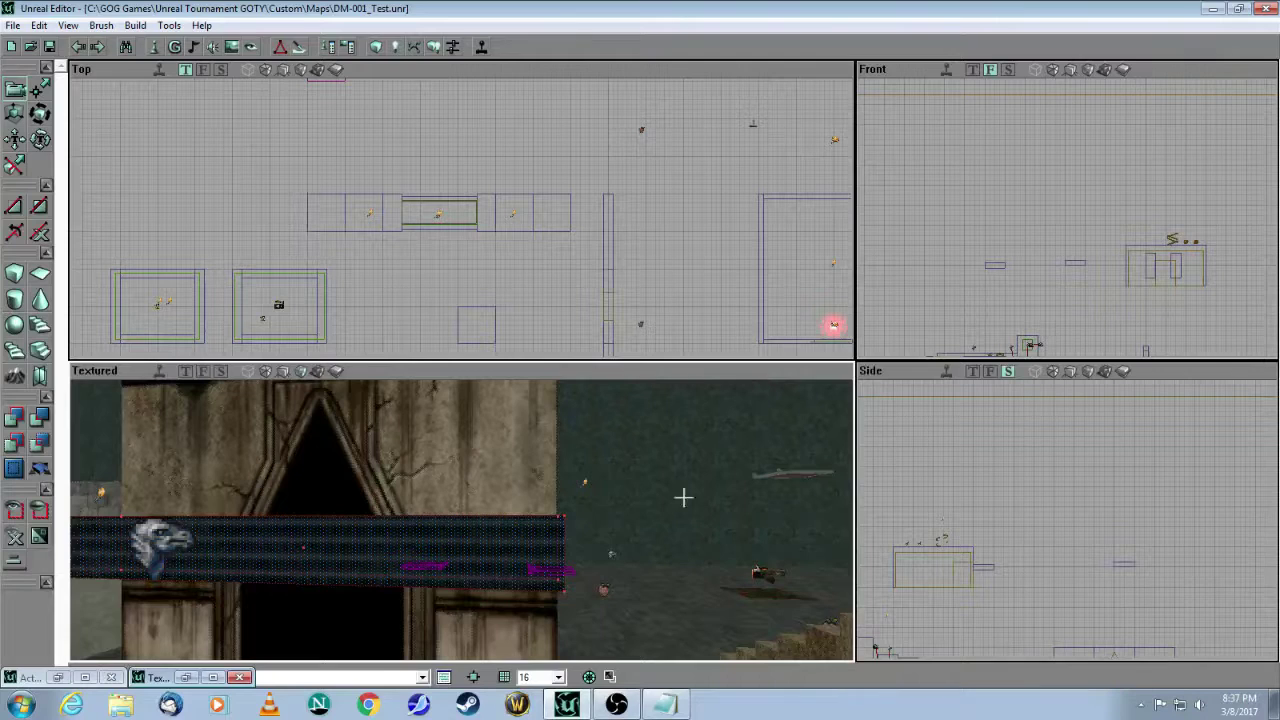
- Set the ScriptedTexture property of the ScrollingMessageTexture actor at the sign to ScriptedTexture'Scripted.MessageScroll3'
{"action": "left_click_drag", "start_coordinate": [628, 523], "coordinate": [554, 550]}
{"action": "left_click", "coordinate": [322, 541]}
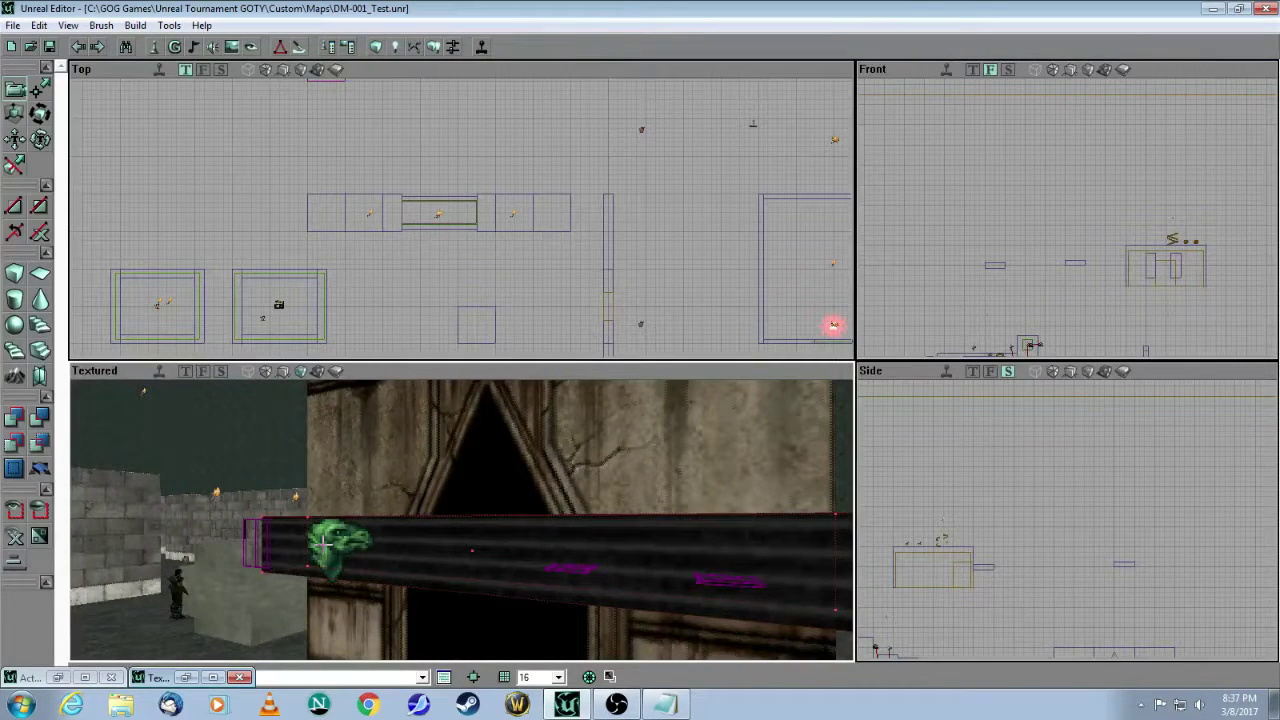
{"action": "right_click", "coordinate": [322, 541]}
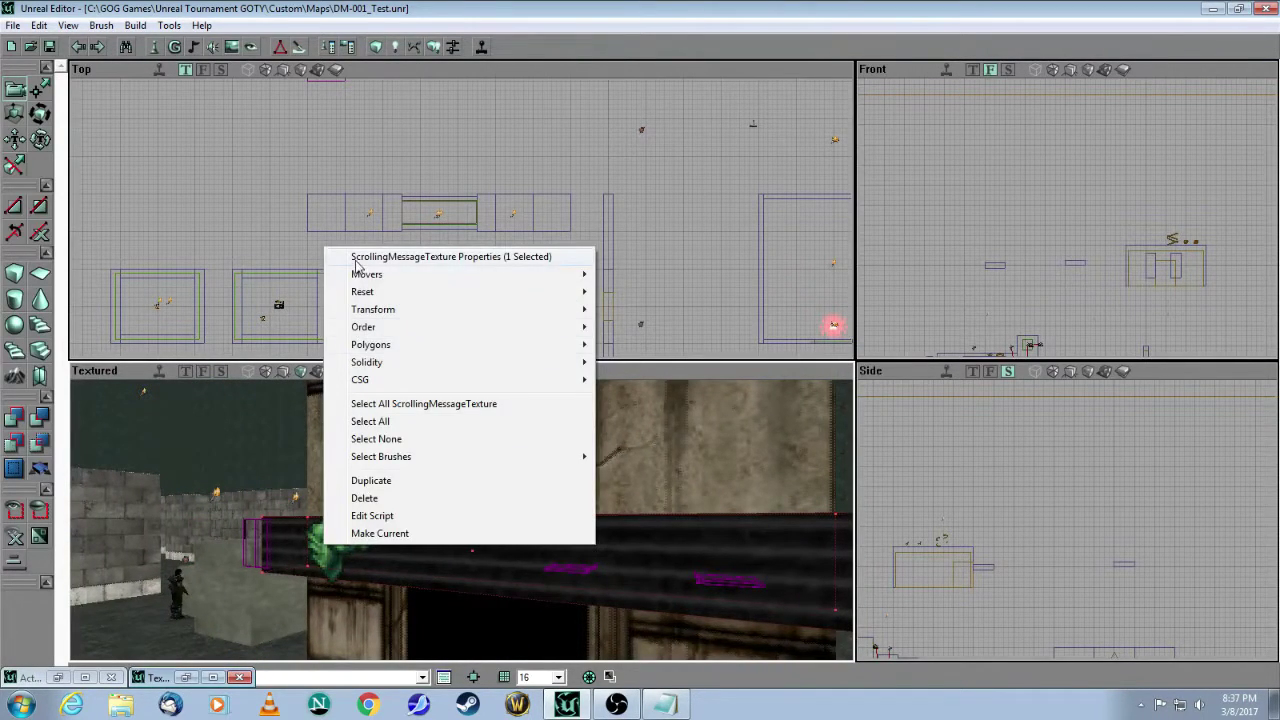
{"action": "left_click", "coordinate": [359, 260]}
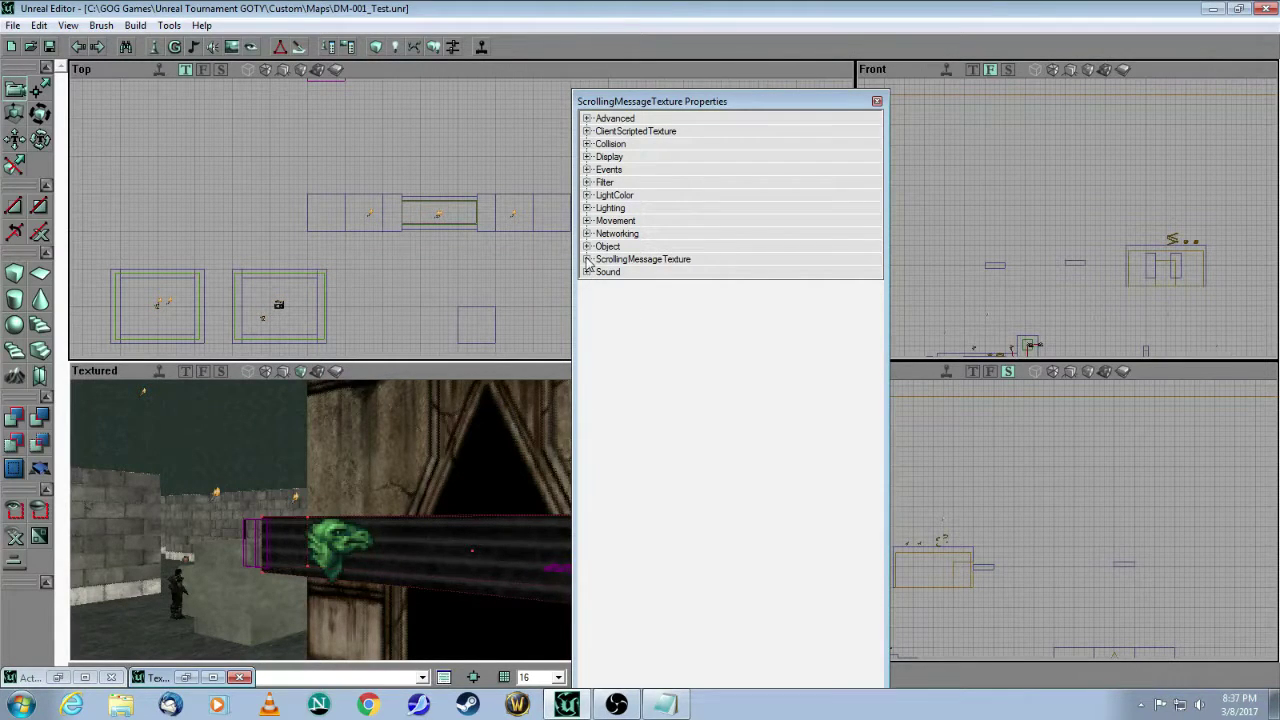
{"action": "left_click", "coordinate": [588, 261]}
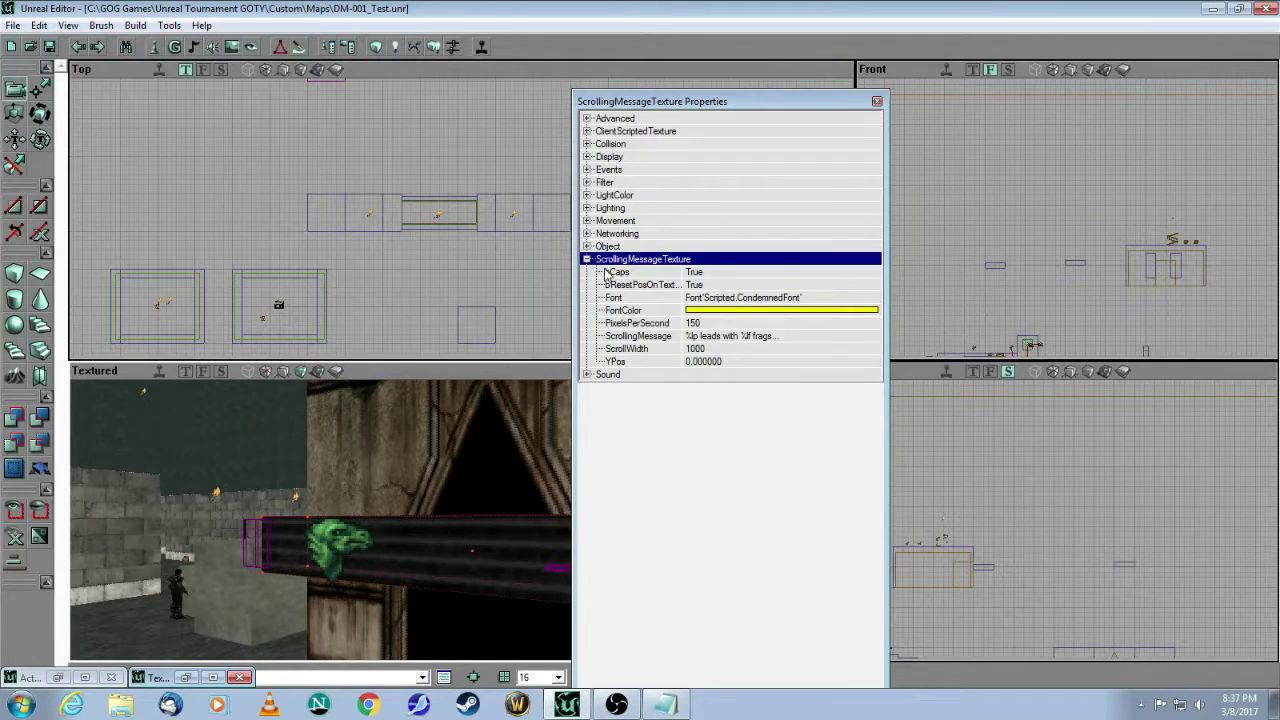
{"action": "left_click", "coordinate": [587, 131]}
{"action": "left_click", "coordinate": [794, 146]}
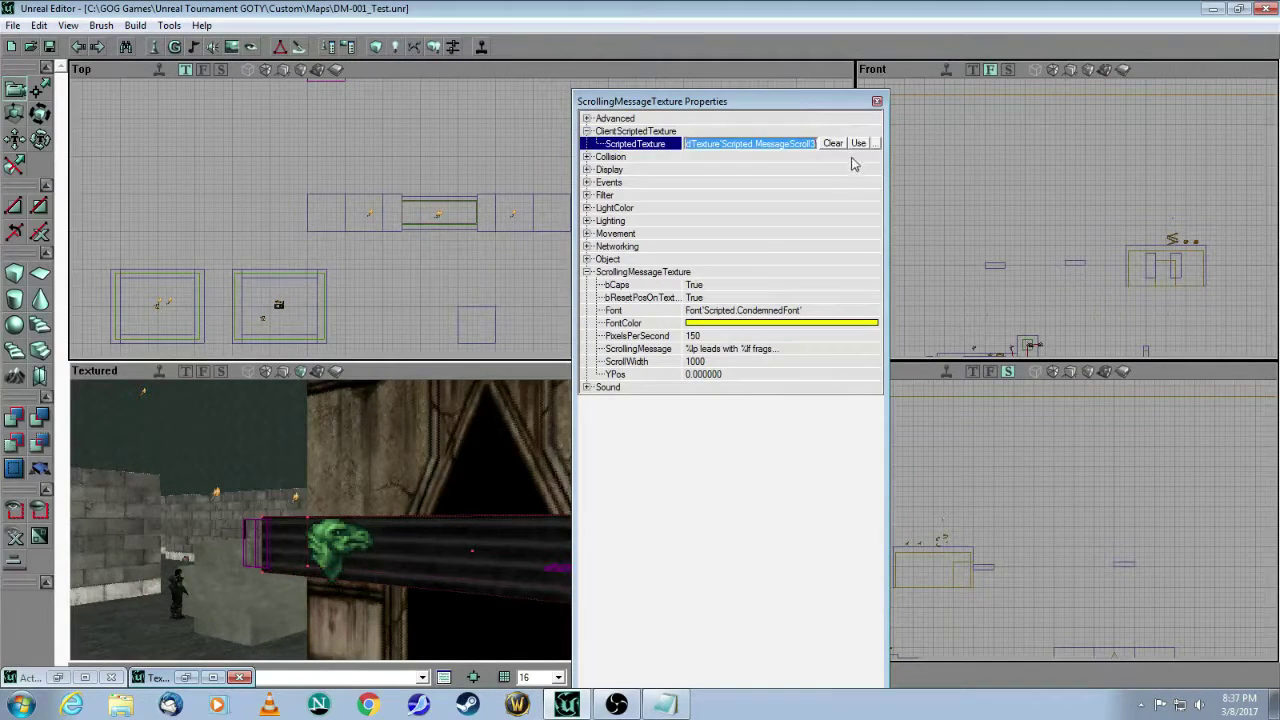
{"action": "left_click", "coordinate": [859, 144]}
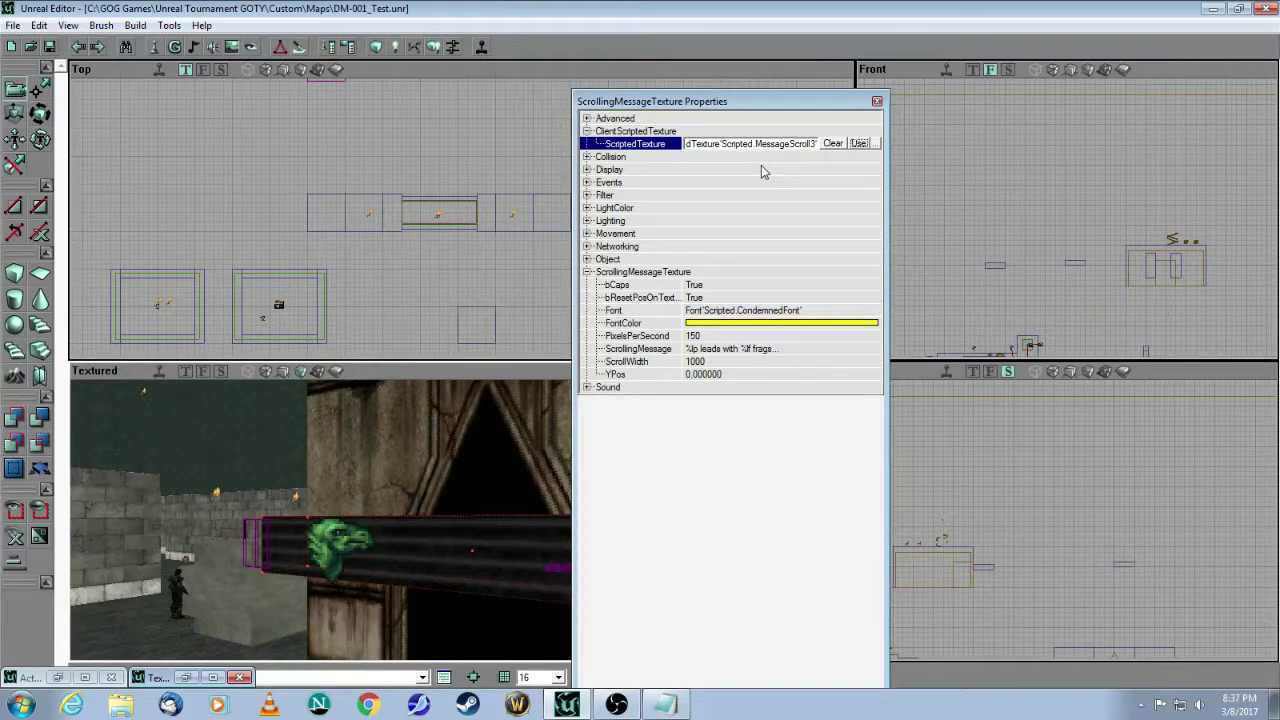
{"action": "left_click", "coordinate": [801, 184]}
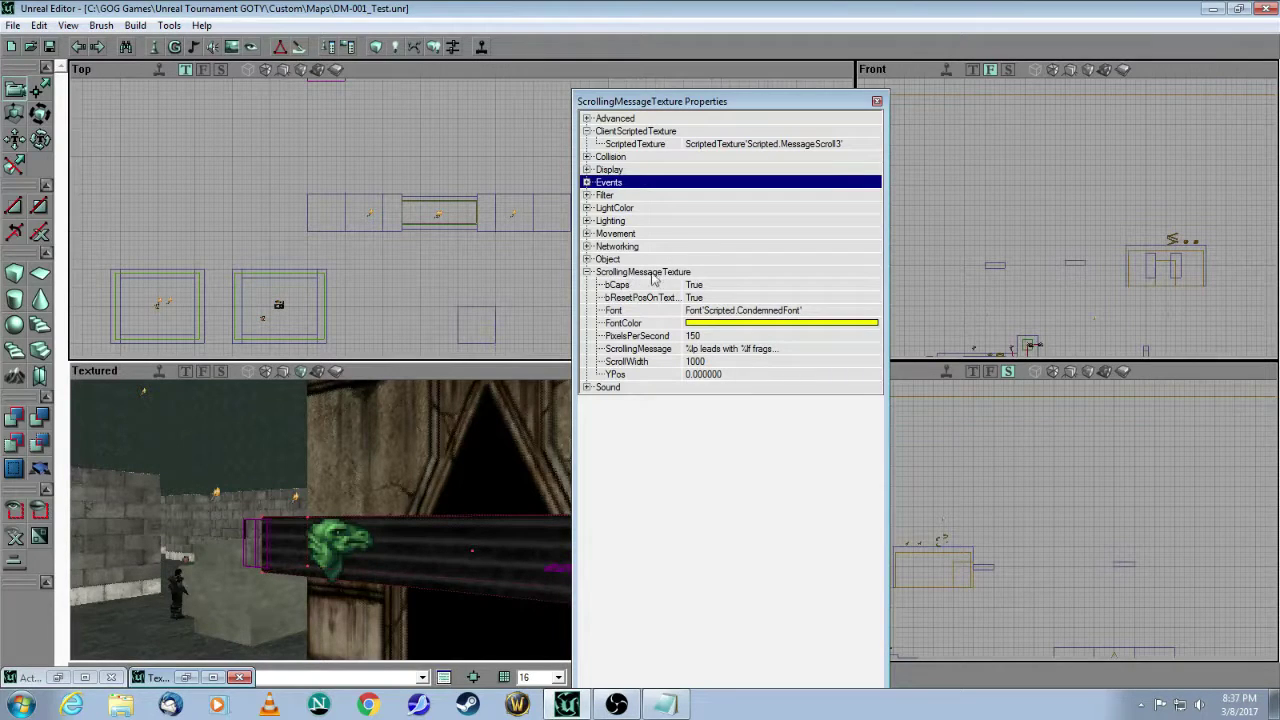
- Check the actor's bCaps property and set its FontColor to the basic yellow (255, 255, 0)
{"action": "left_click", "coordinate": [612, 276]}
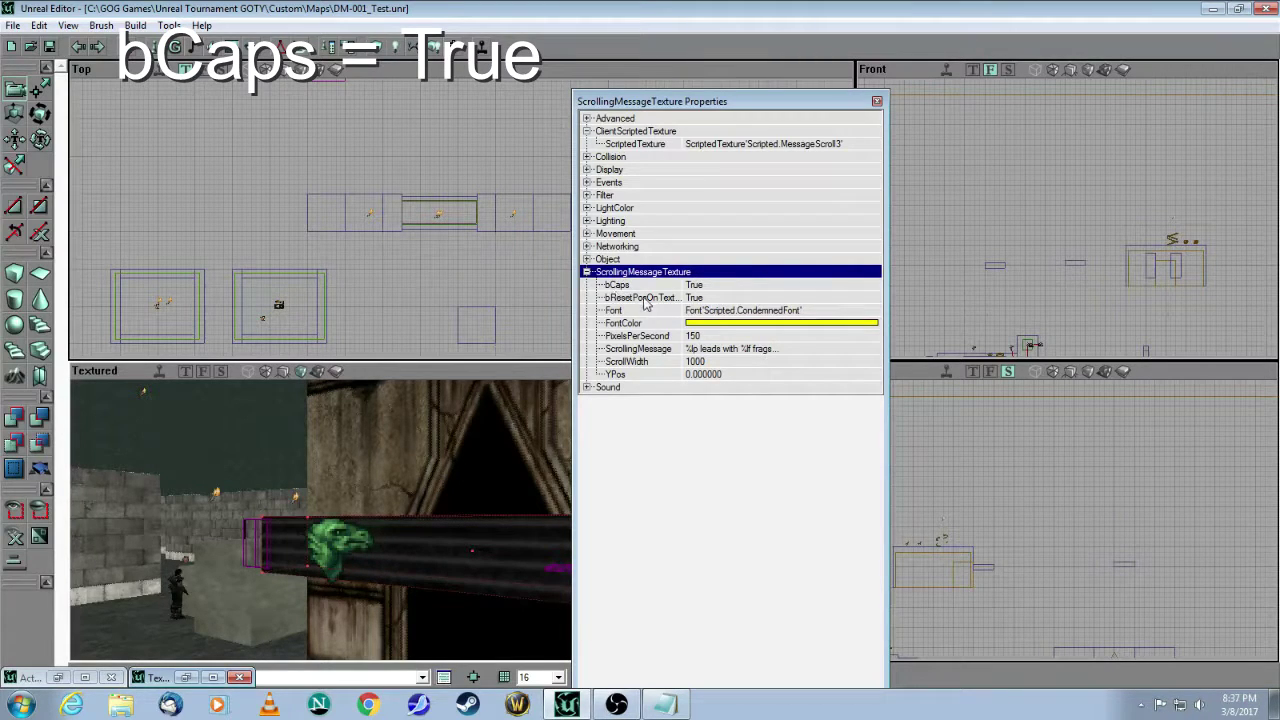
{"action": "left_click", "coordinate": [740, 287]}
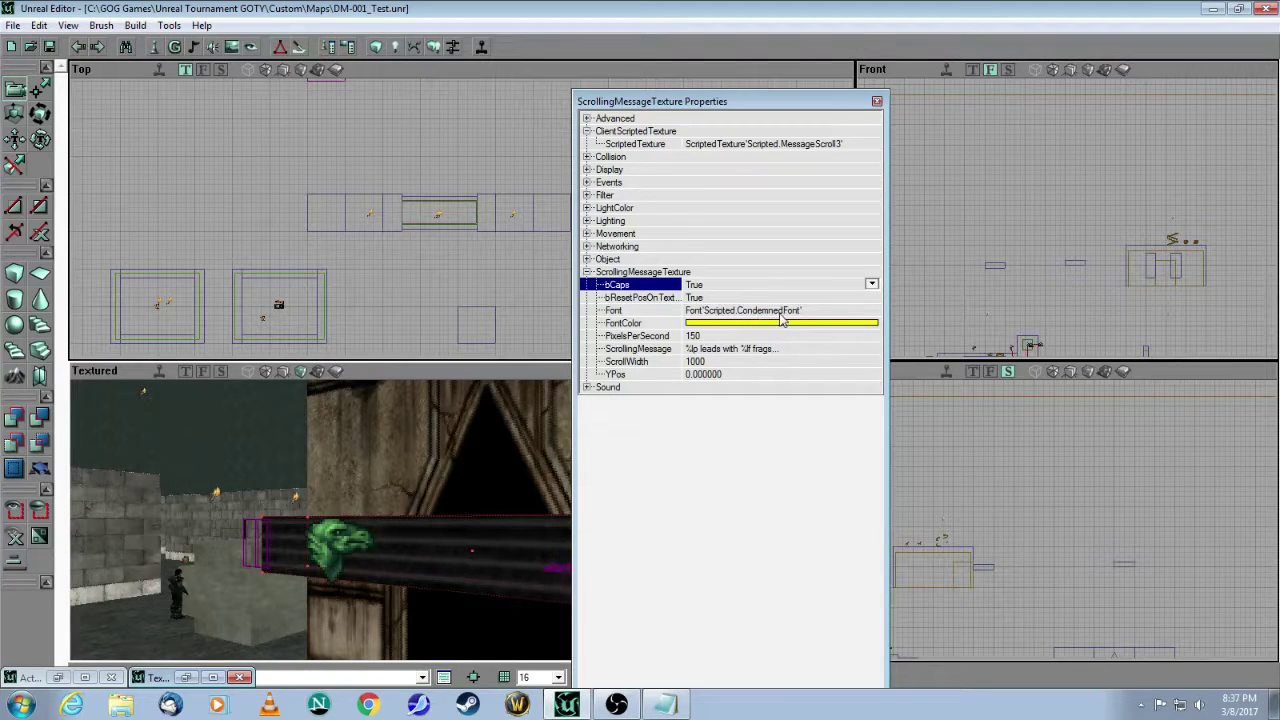
{"action": "left_click", "coordinate": [655, 324]}
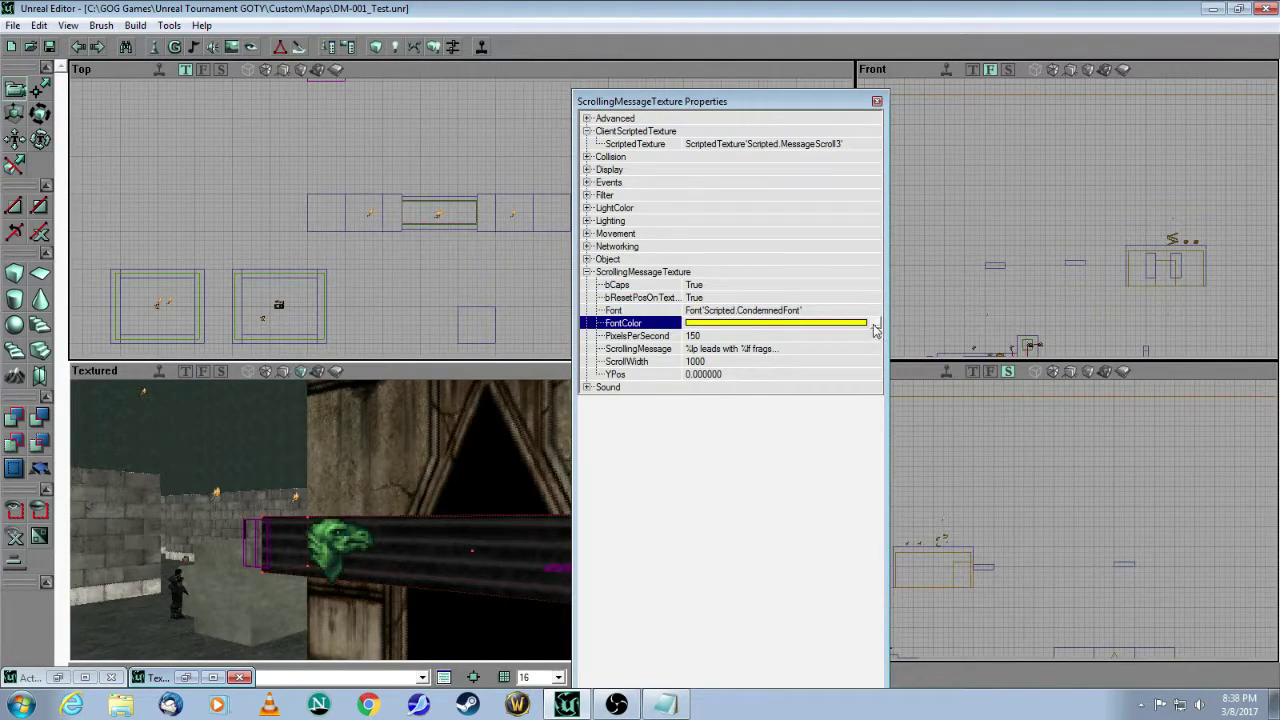
{"action": "left_click", "coordinate": [875, 327]}
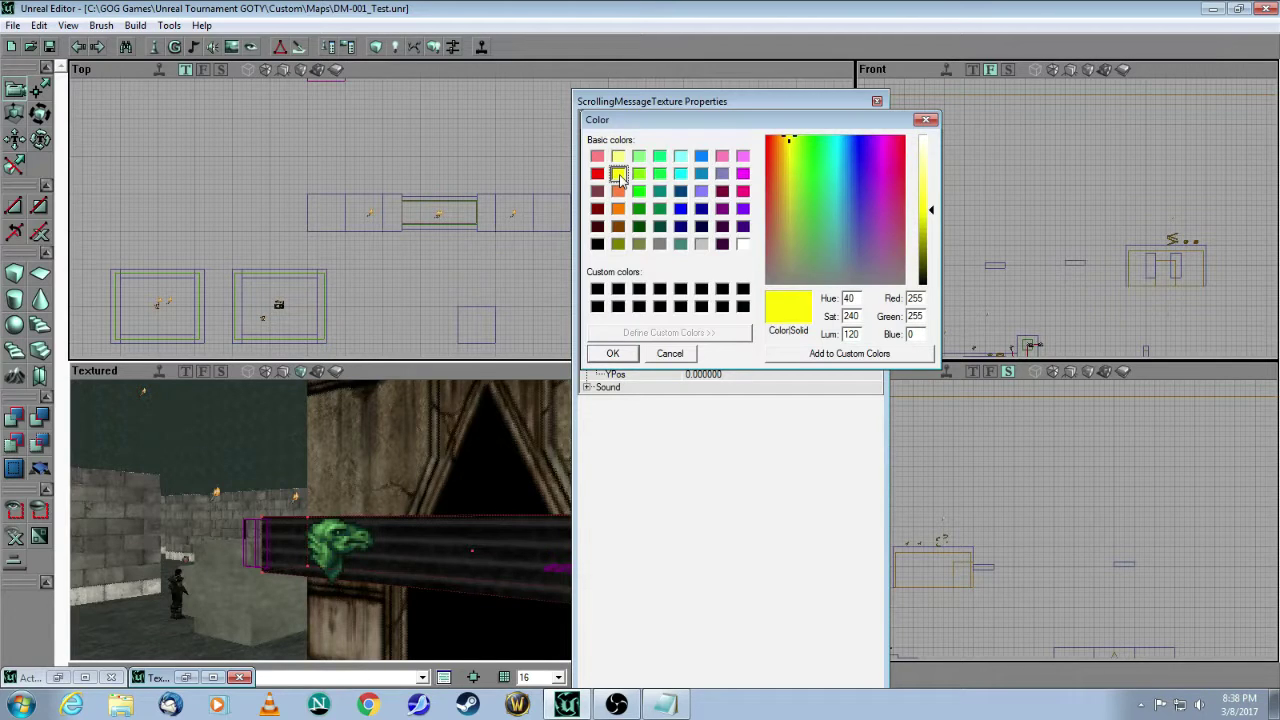
{"action": "left_click", "coordinate": [612, 353]}
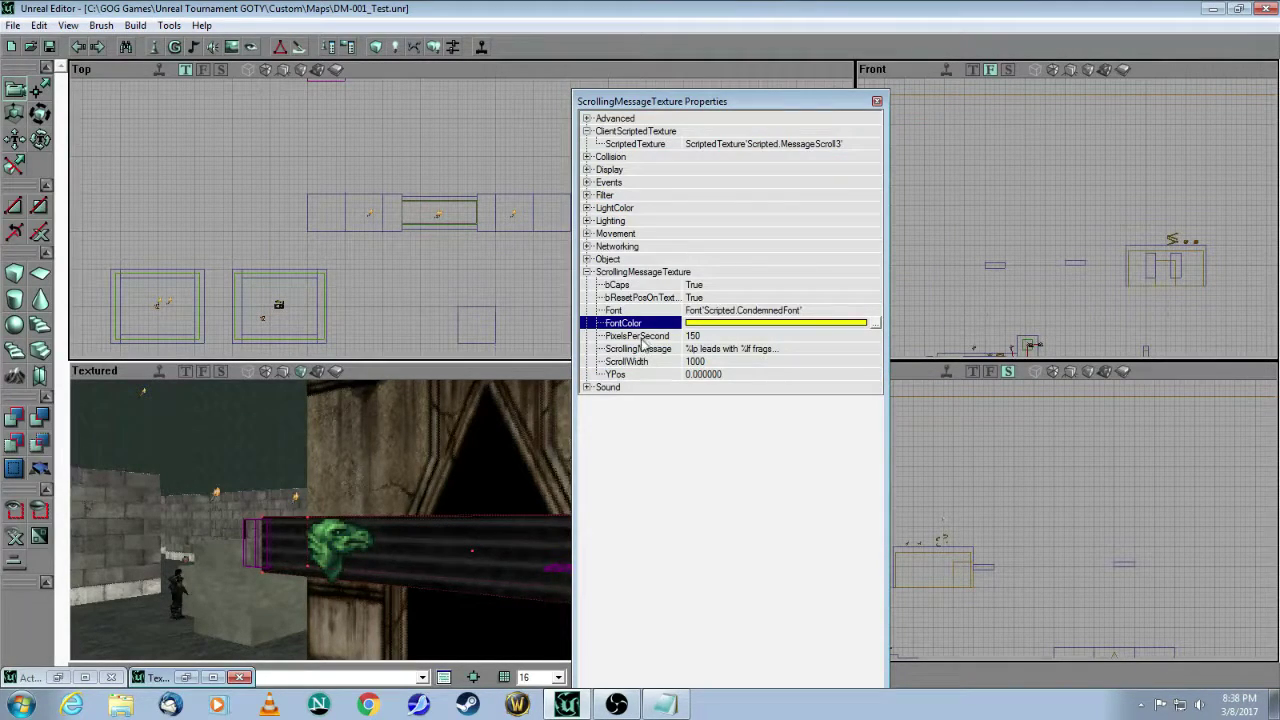
- Review the actor's PixelsPerSecond, ScrollingMessage and ScrollWidth values and close its properties
{"action": "left_click", "coordinate": [738, 349]}
{"action": "left_click", "coordinate": [736, 336]}
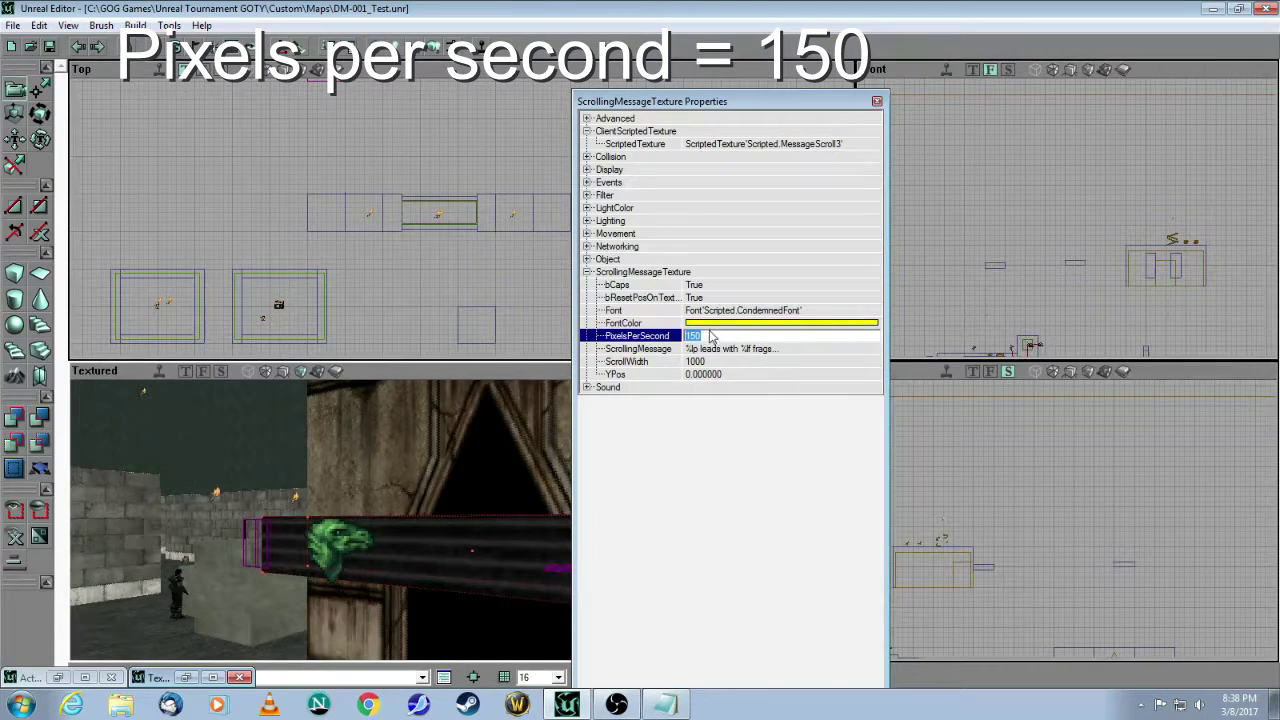
{"action": "left_click", "coordinate": [616, 349]}
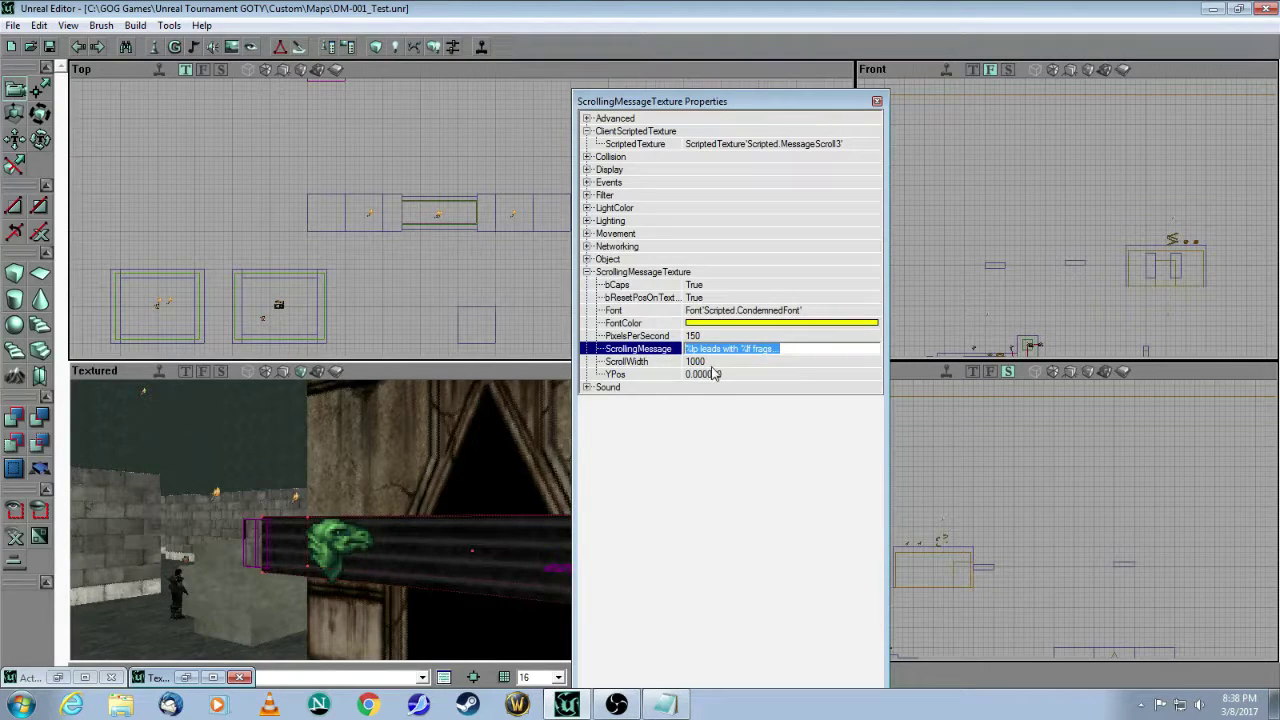
{"action": "left_click", "coordinate": [819, 349]}
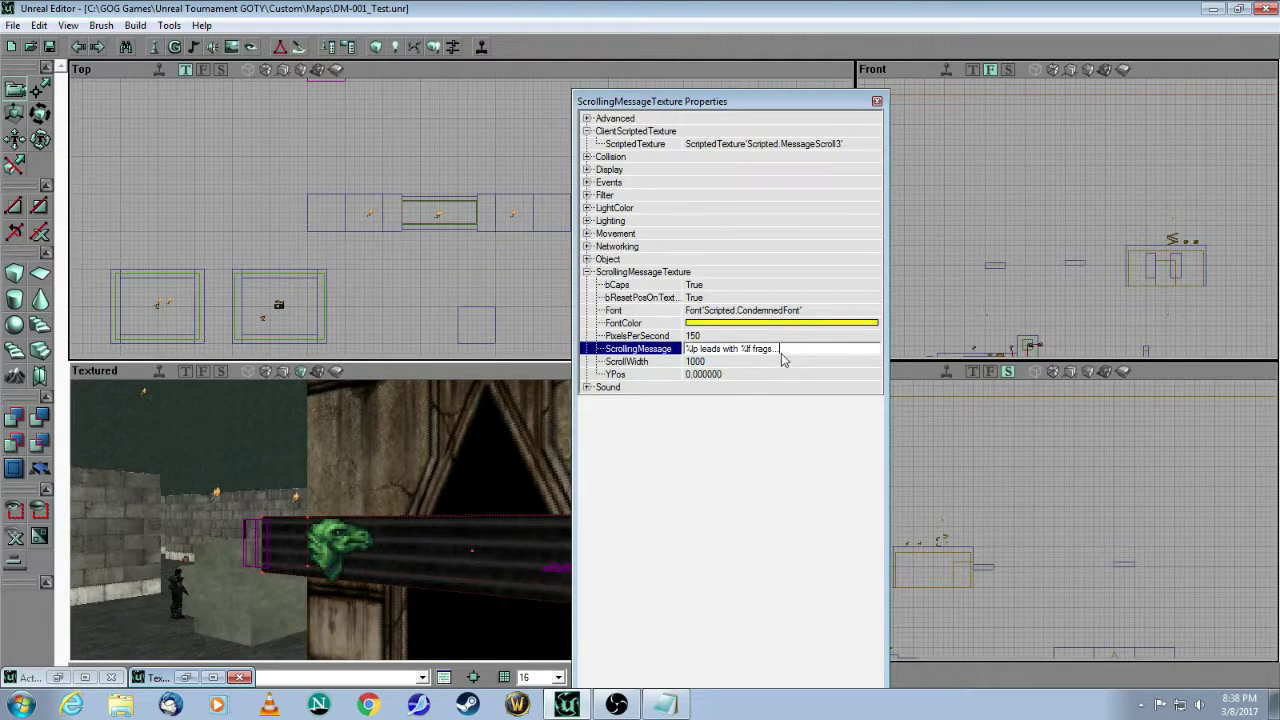
{"action": "left_click", "coordinate": [731, 363]}
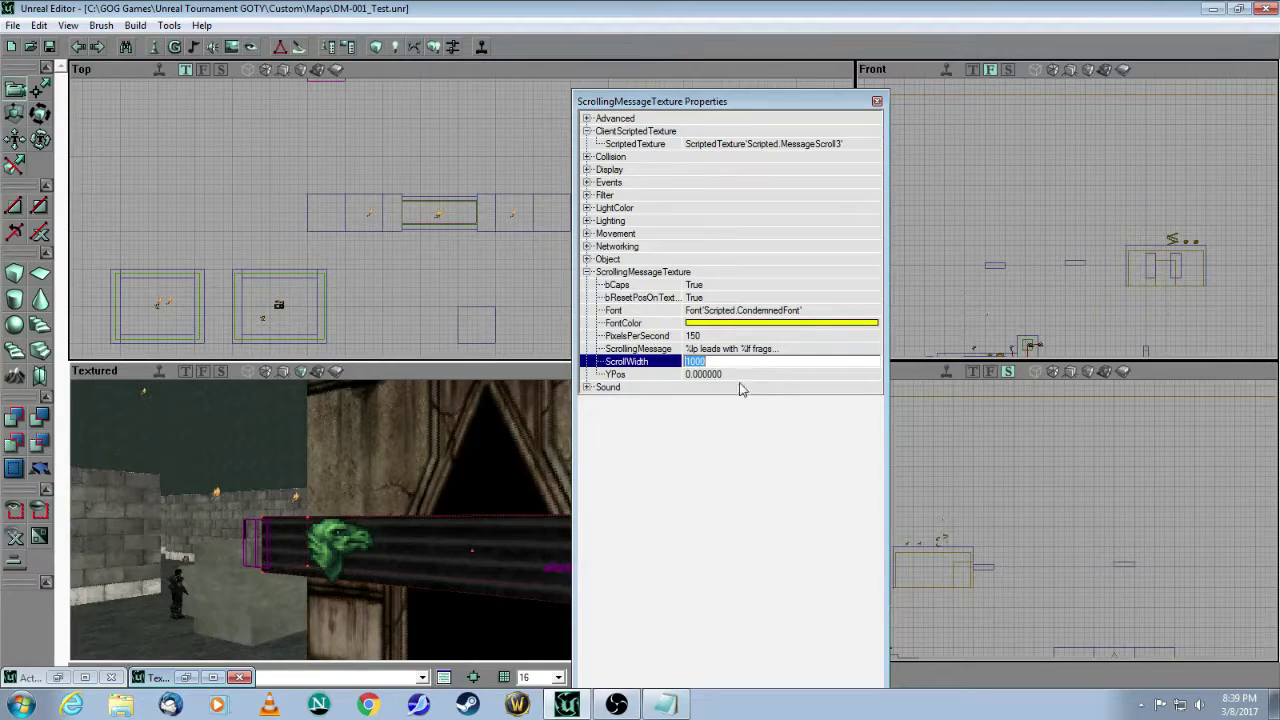
{"action": "left_click", "coordinate": [879, 103]}
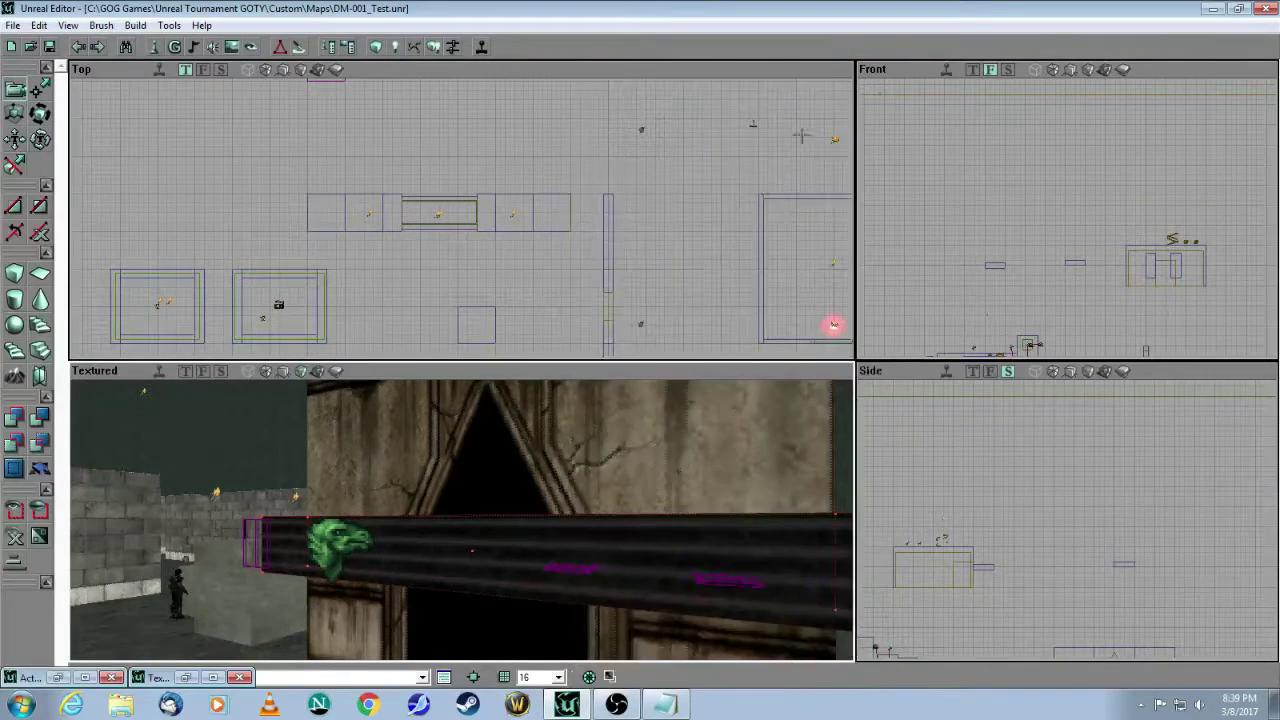
- Select the front surface of the sign above the entrance and look up the MessageScroll3 texture in the texture browser
{"action": "left_click_drag", "start_coordinate": [604, 444], "coordinate": [434, 549]}
{"action": "left_click", "coordinate": [434, 549]}
{"action": "left_click_drag", "start_coordinate": [819, 493], "coordinate": [700, 550]}
{"action": "mouse_move", "coordinate": [501, 537]}
{"action": "left_mouse_down"}
{"action": "mouse_move", "coordinate": [470, 480]}
{"action": "mouse_move", "coordinate": [500, 570]}
{"action": "mouse_move", "coordinate": [490, 510]}
{"action": "mouse_move", "coordinate": [501, 537]}
{"action": "left_mouse_up"}
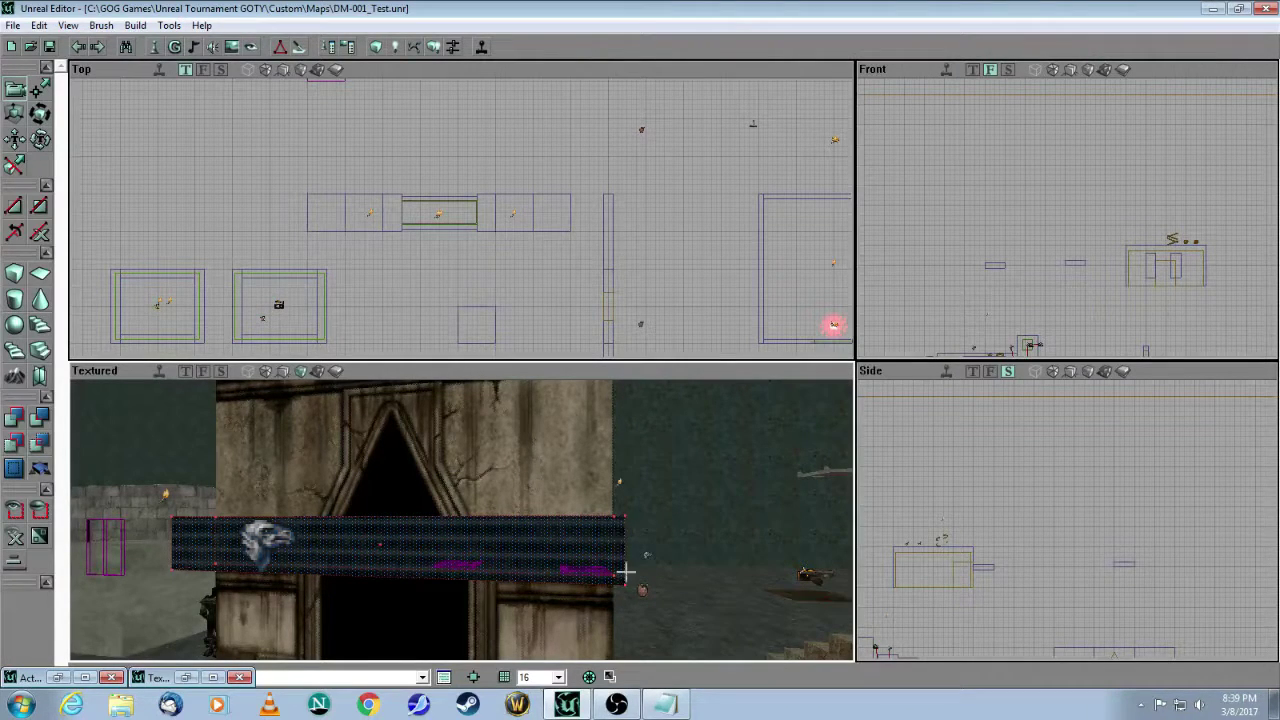
{"action": "left_click", "coordinate": [232, 47]}
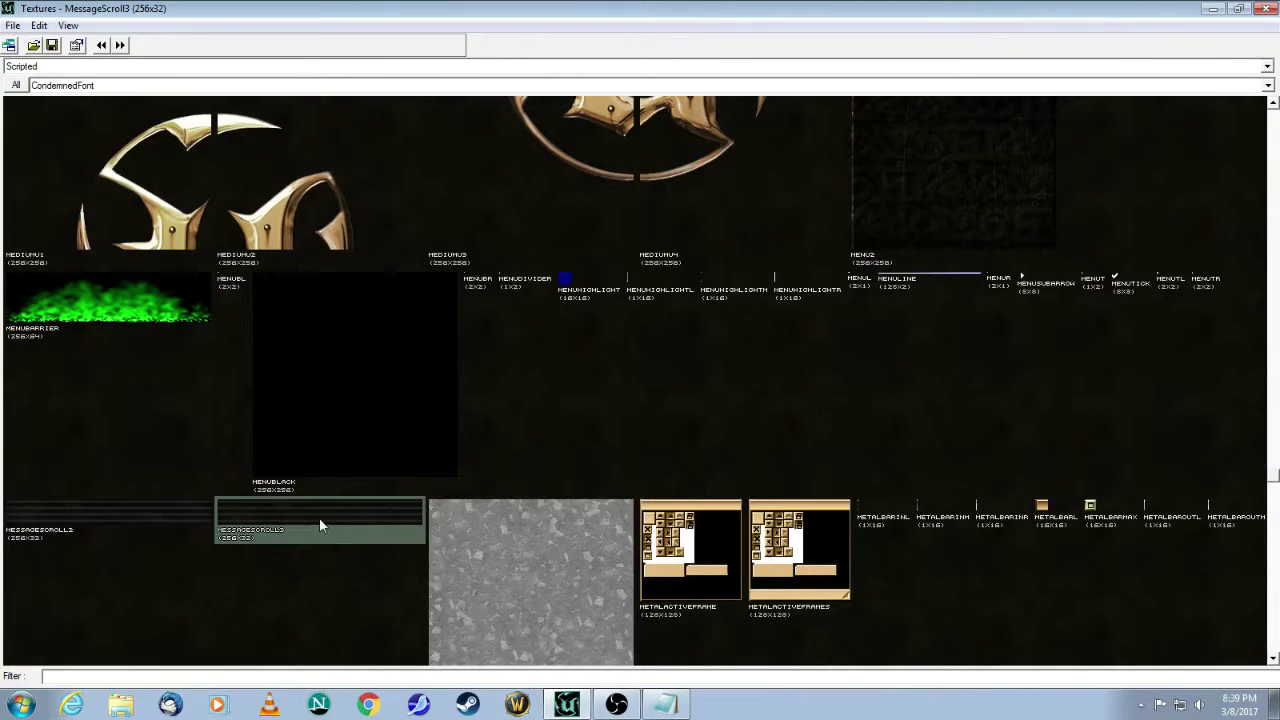
{"action": "left_click", "coordinate": [1265, 8]}
- Check the Unlit flag in the selected sign surface's properties and close them
{"action": "right_click", "coordinate": [551, 568]}
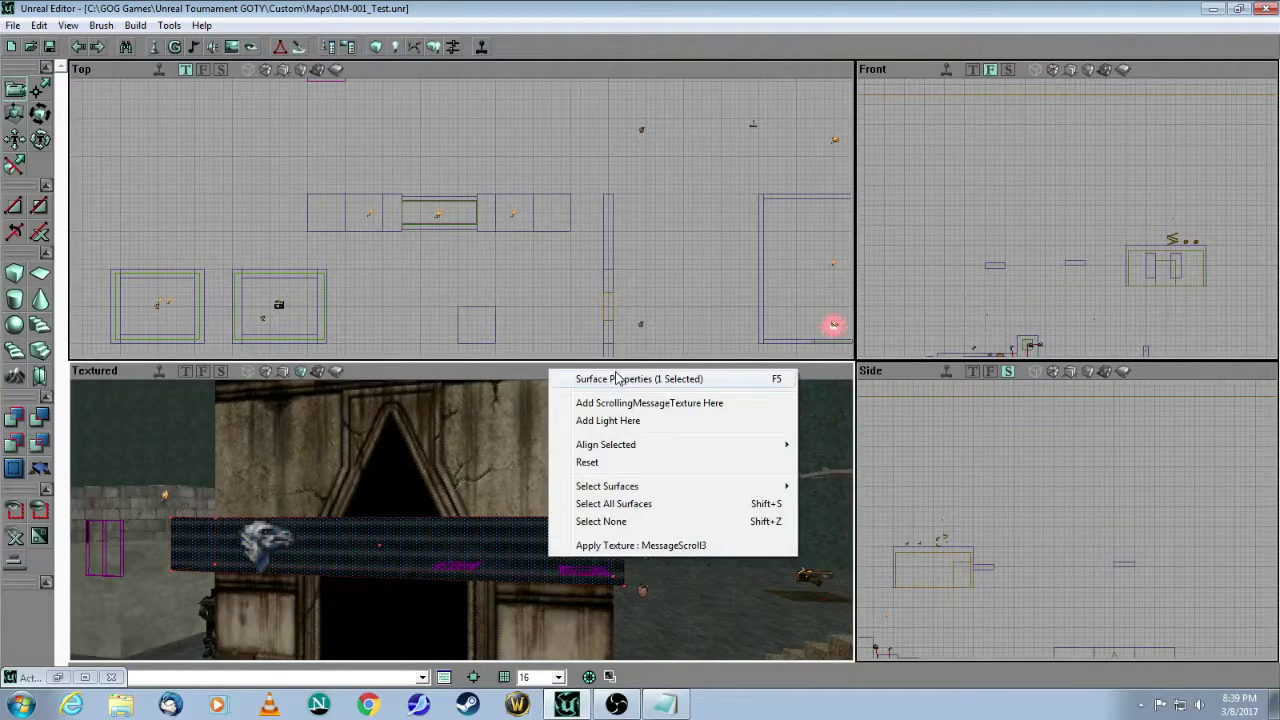
{"action": "left_click", "coordinate": [611, 374]}
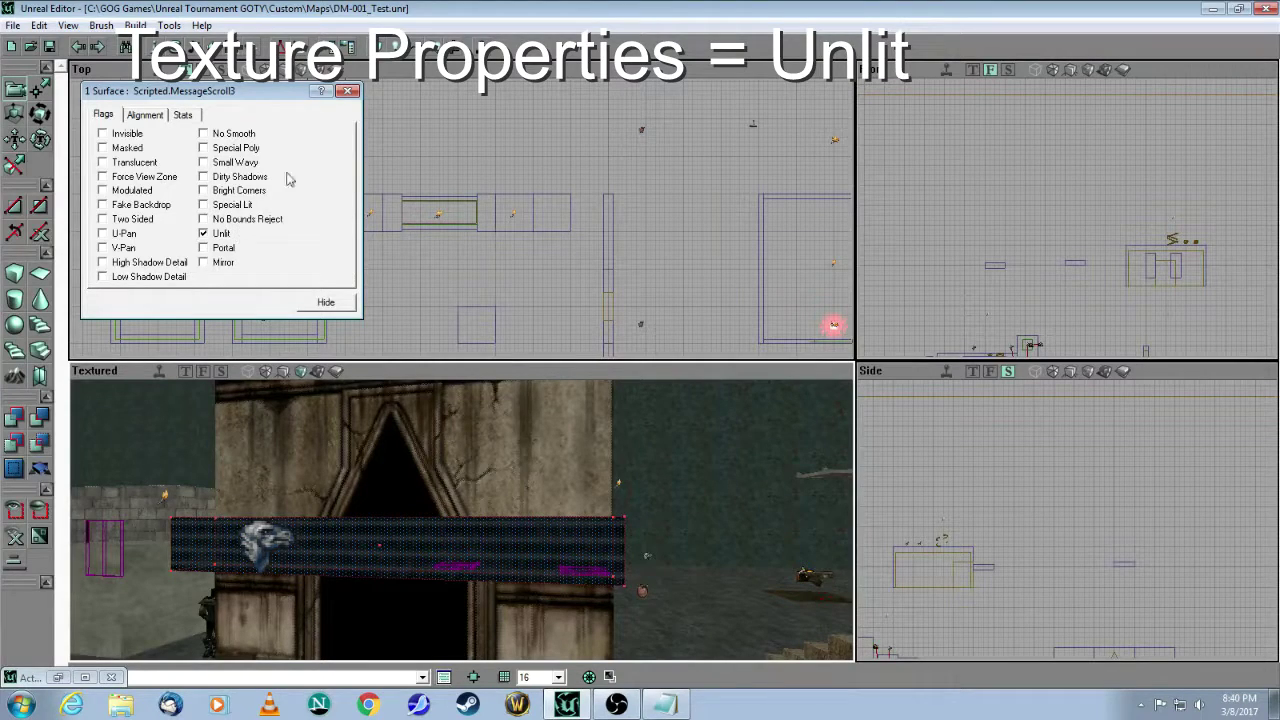
{"action": "left_click", "coordinate": [346, 91]}
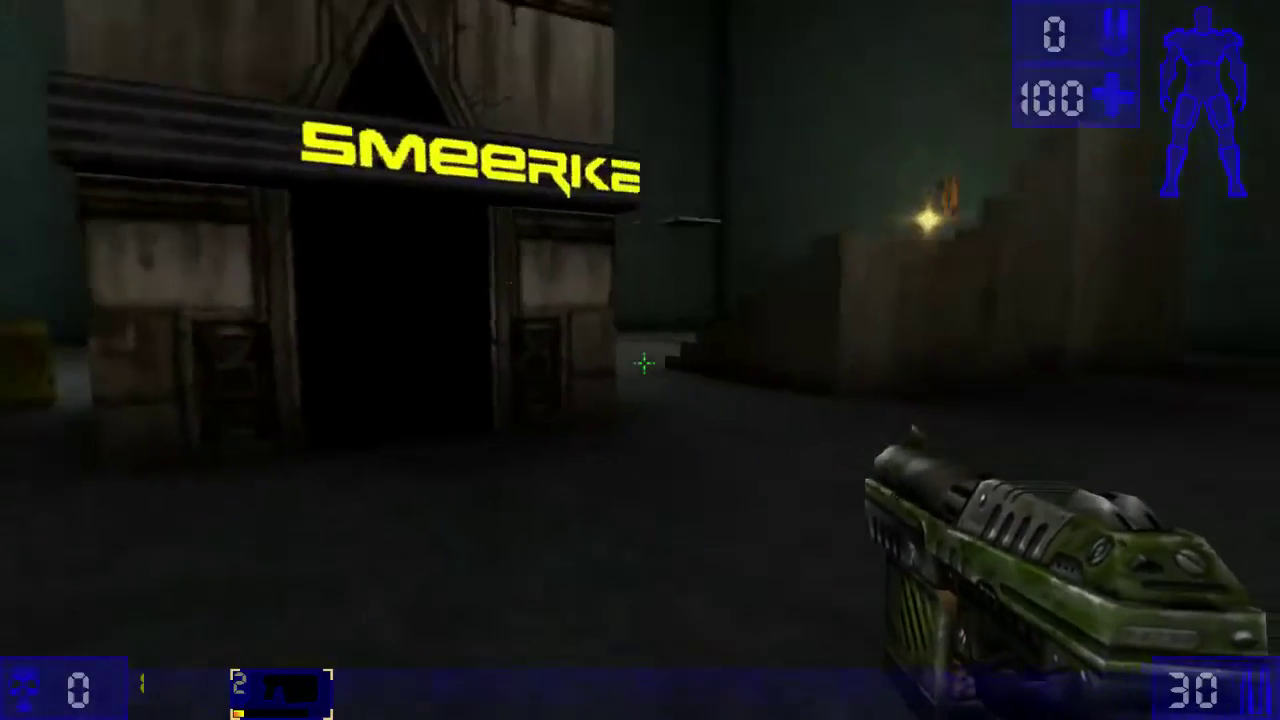
{"action": "key", "text": "s"}
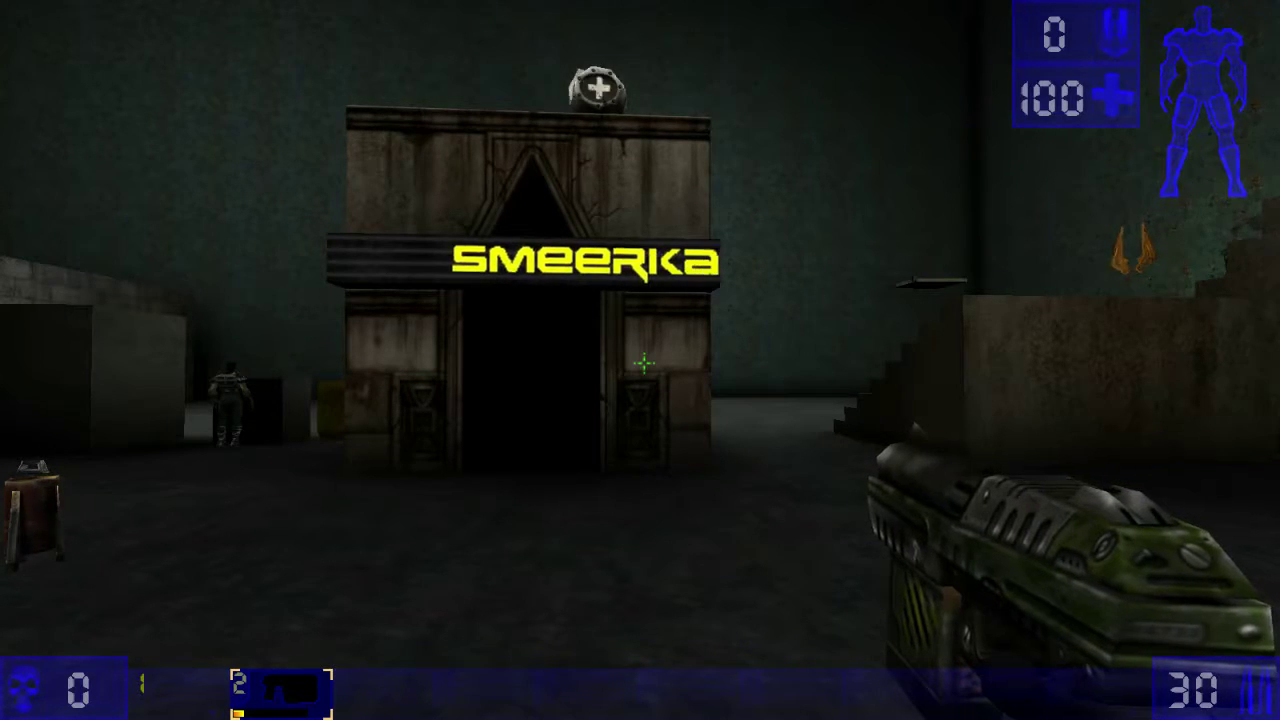
{"action": "mouse_move", "coordinate": [640, 360]}
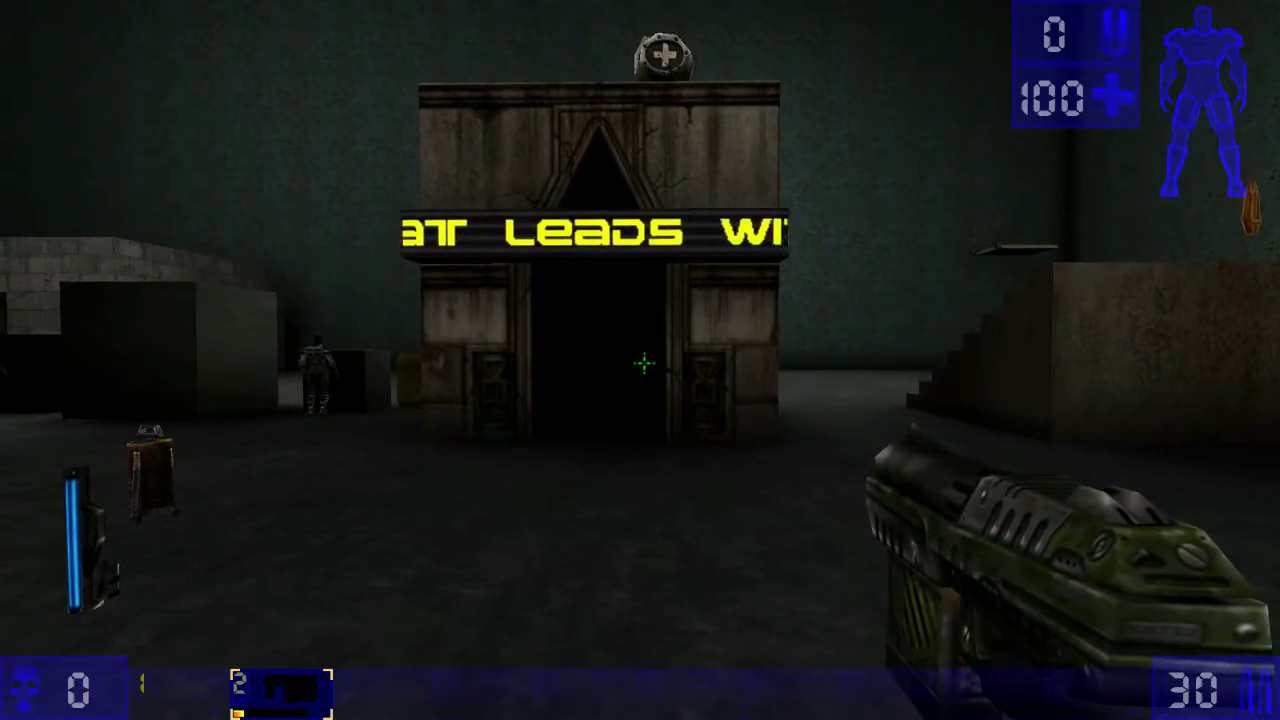